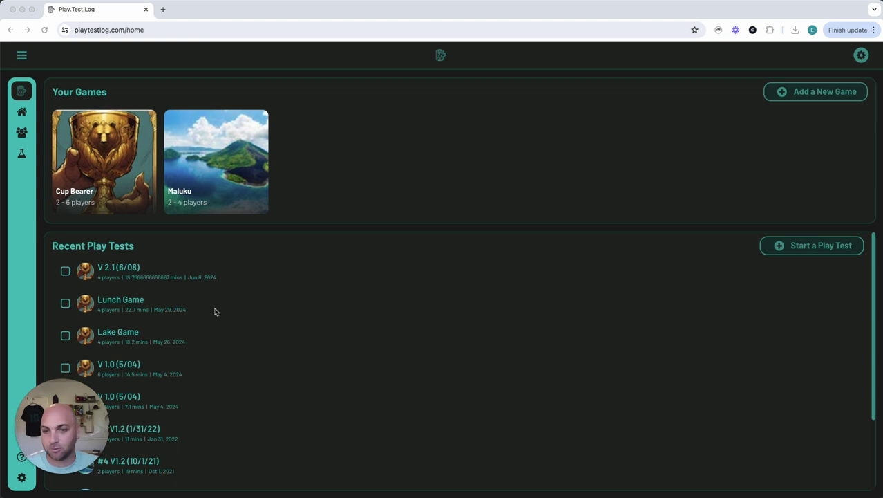
Look over the expanded navigation menu and the account options, closing both again
left_click(21, 58)
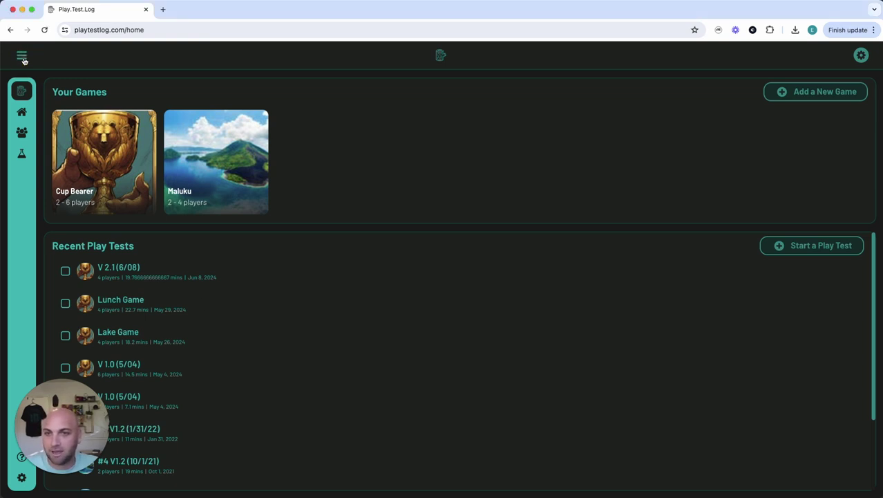
left_click(21, 58)
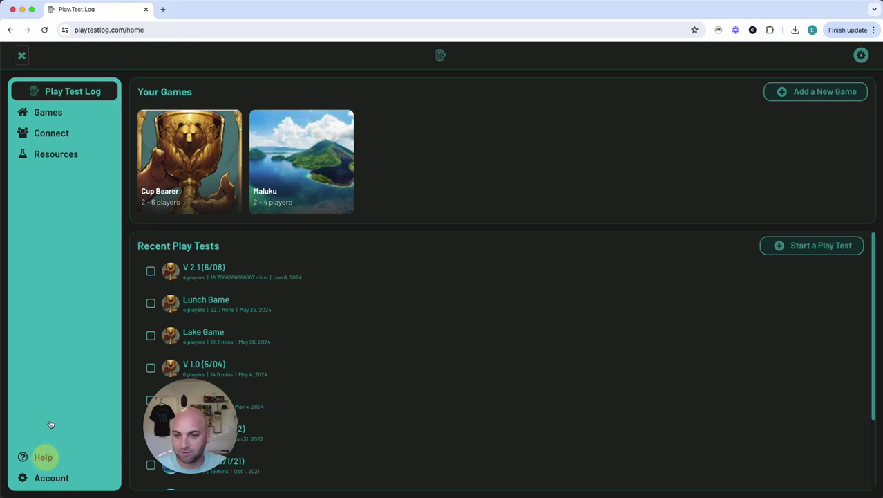
left_click_drag(181, 470, 60, 471)
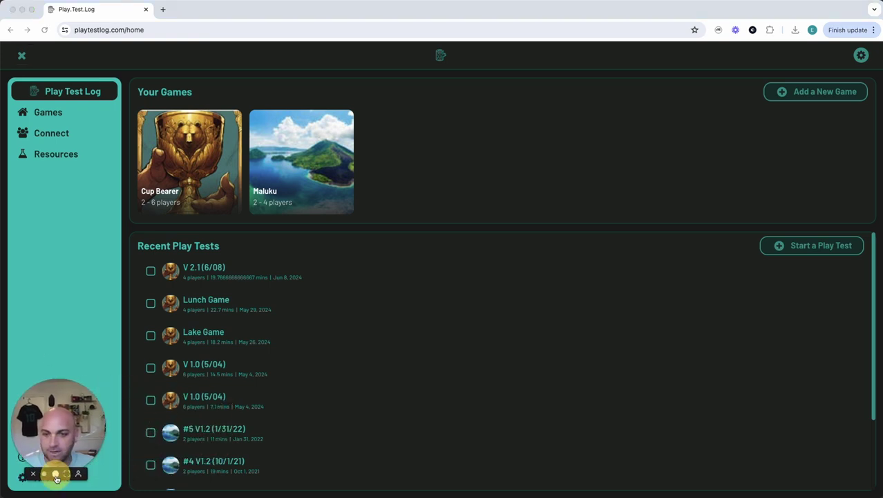
left_click(36, 115)
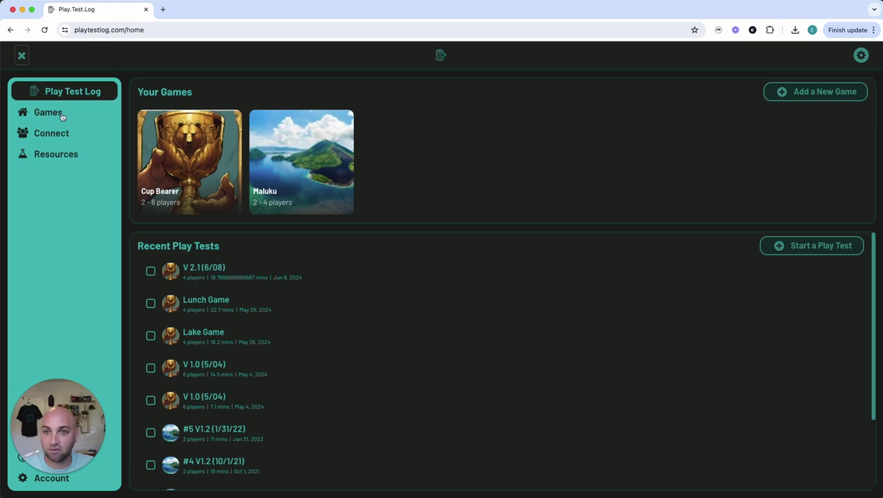
left_click(22, 56)
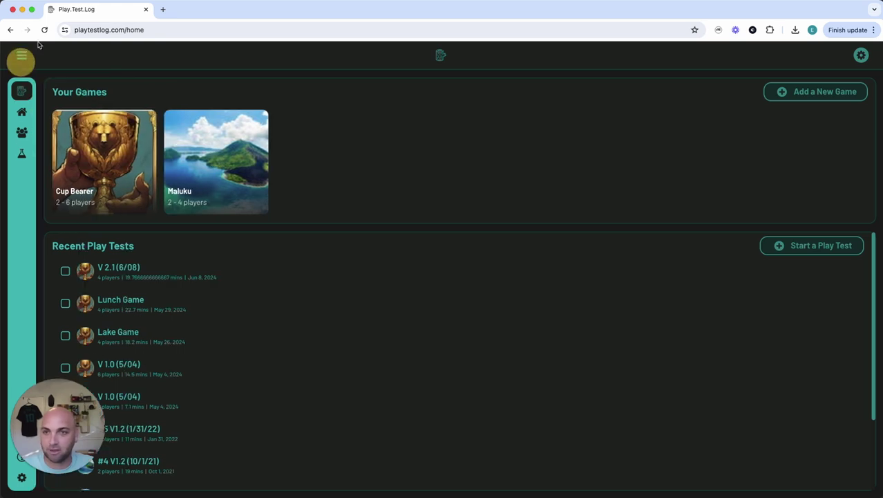
left_click(861, 56)
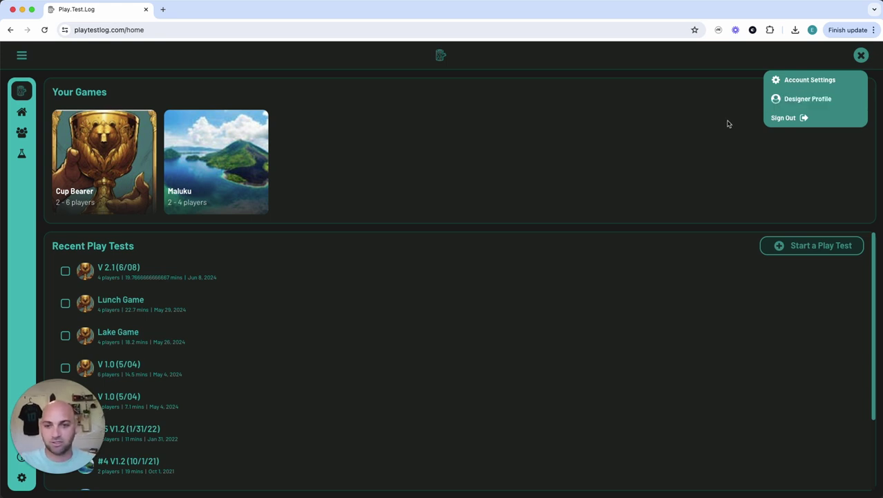
left_click(858, 60)
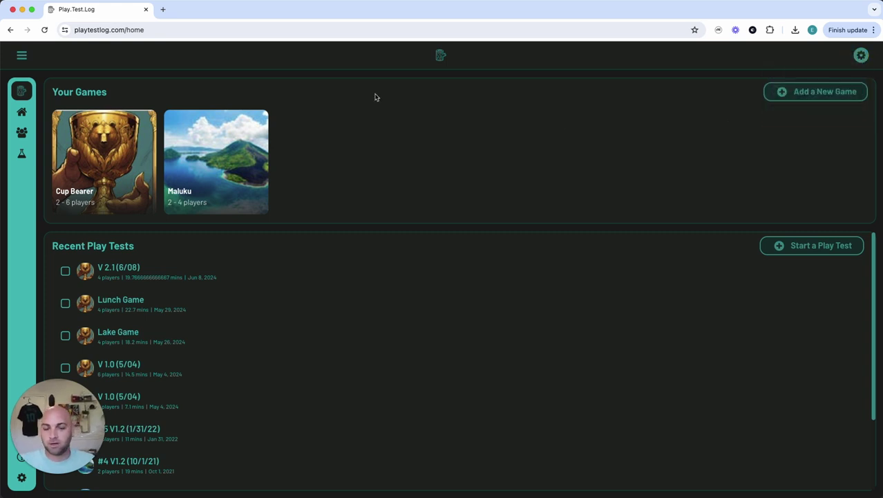
Open the Cup Bearer game and review its V 2.1 (6/08) play test overview, including the game averages
left_click(110, 173)
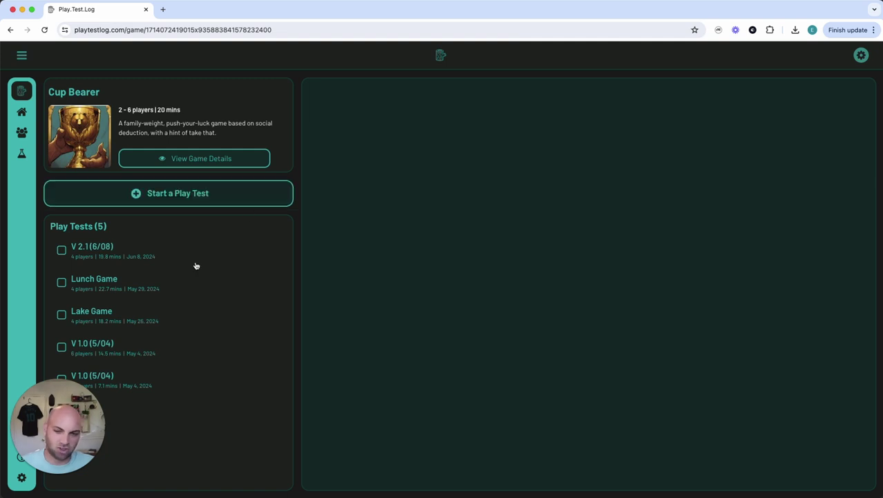
left_click(81, 418)
left_click_drag(81, 419, 843, 418)
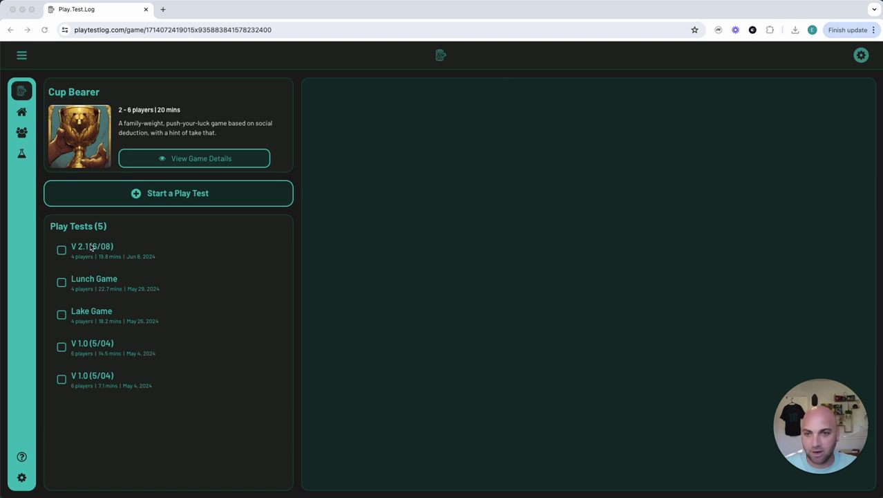
left_click(115, 252)
left_click(115, 252)
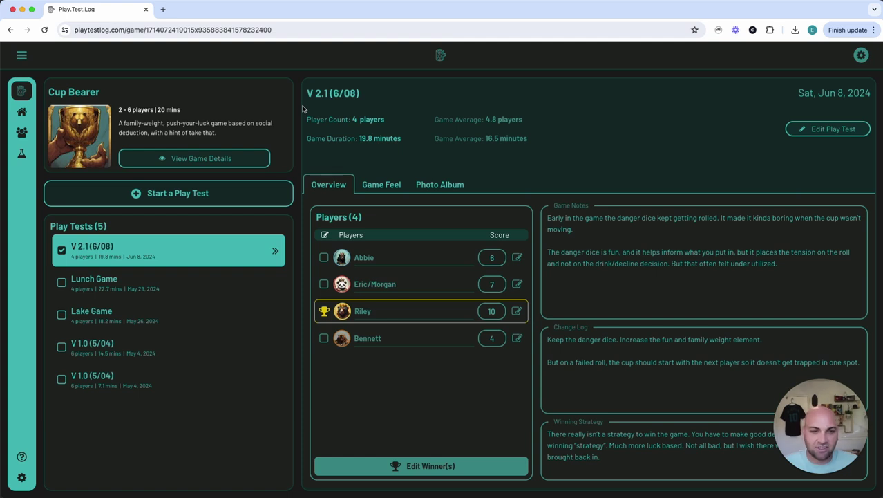
left_click_drag(813, 482, 40, 481)
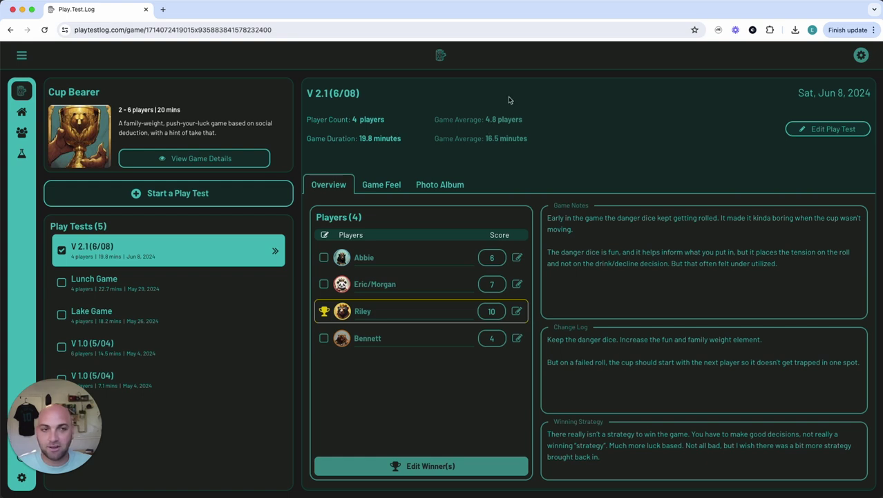
left_click_drag(486, 119, 523, 120)
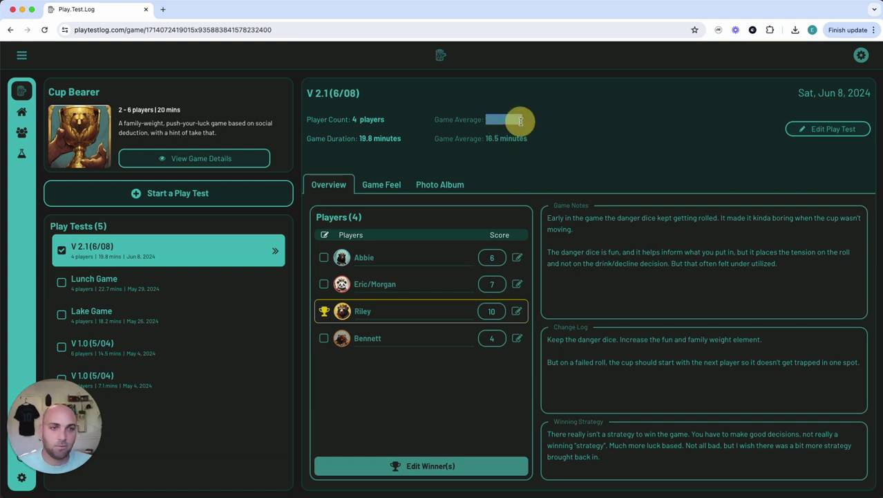
left_click(550, 166)
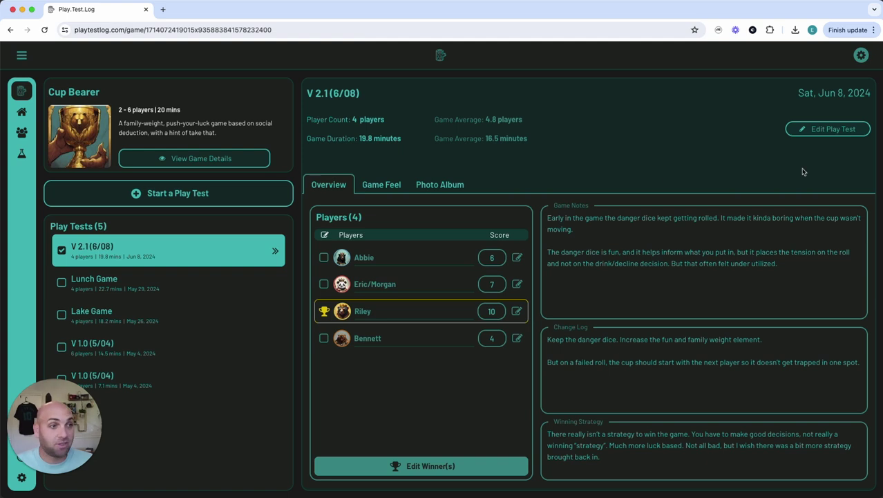
View the play test's Game Feel chart and read the explanations of its five measures
left_click(377, 191)
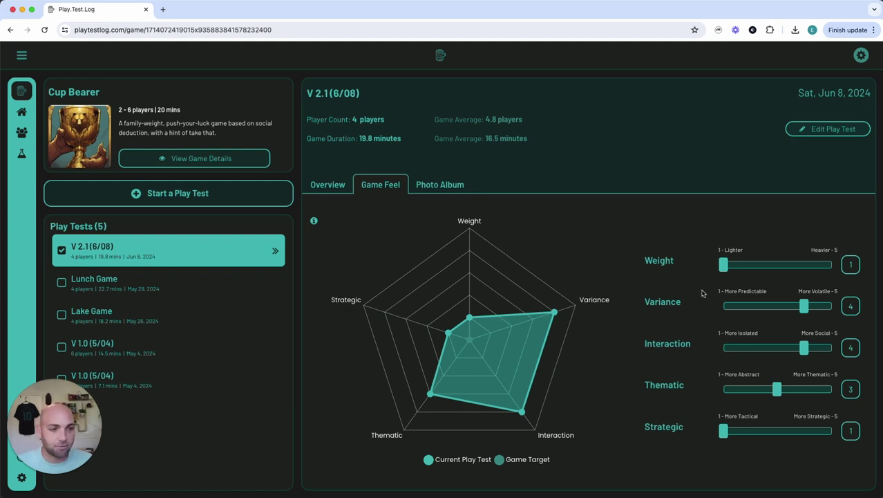
left_click(313, 222)
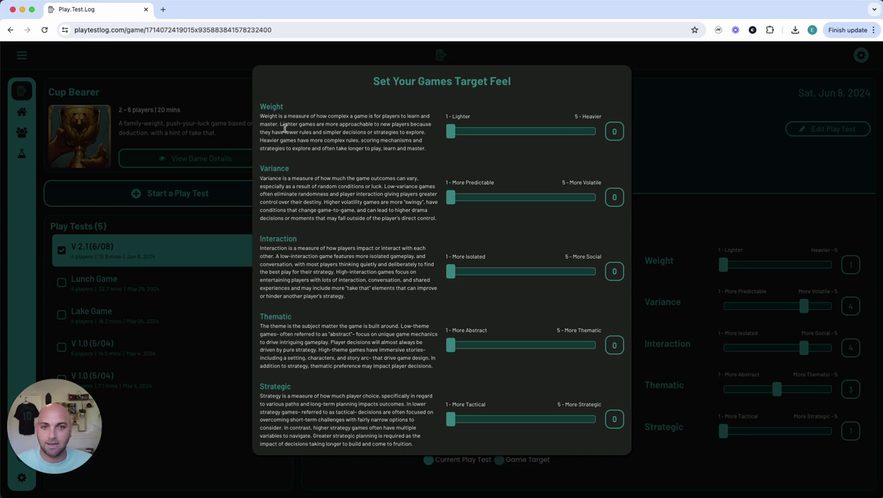
left_click_drag(262, 113, 329, 146)
left_click(329, 110)
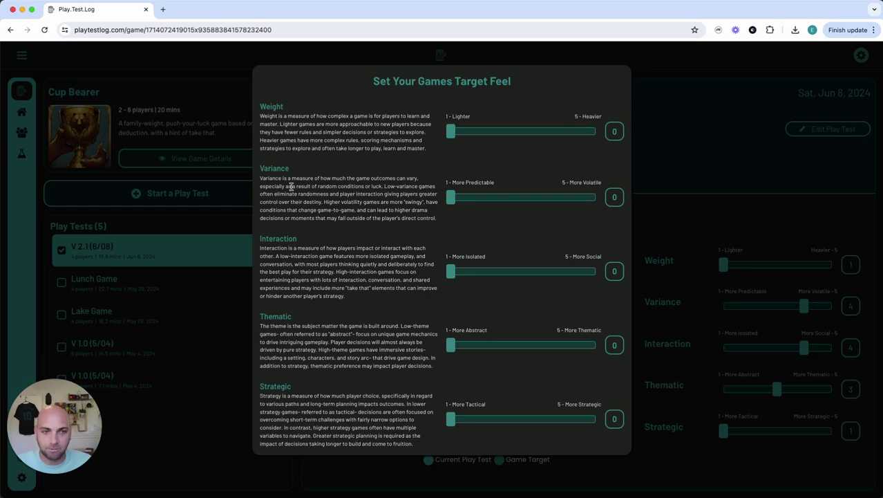
left_click(681, 114)
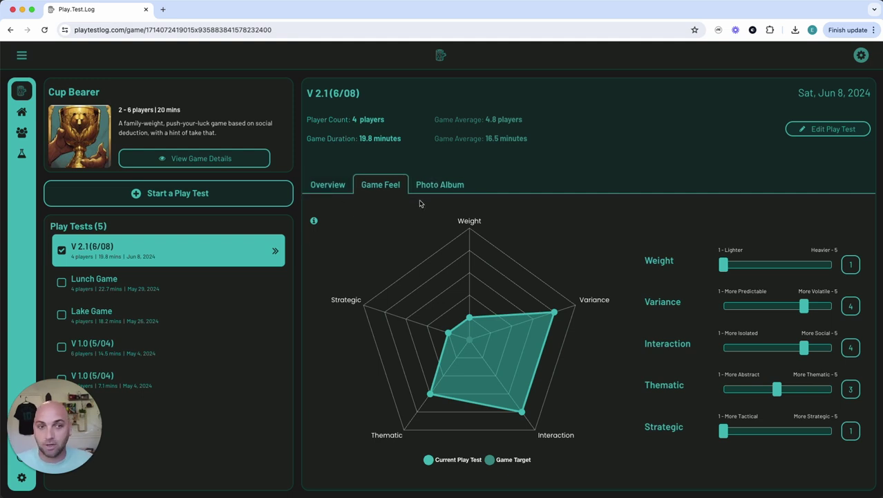
View the play test's photo album and the winner selection on its overview, leaving the winner as is
left_click(439, 186)
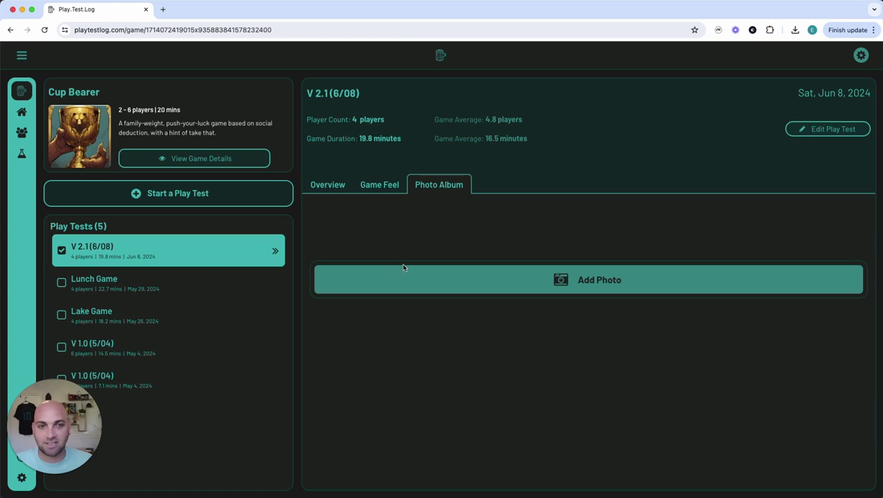
left_click(327, 183)
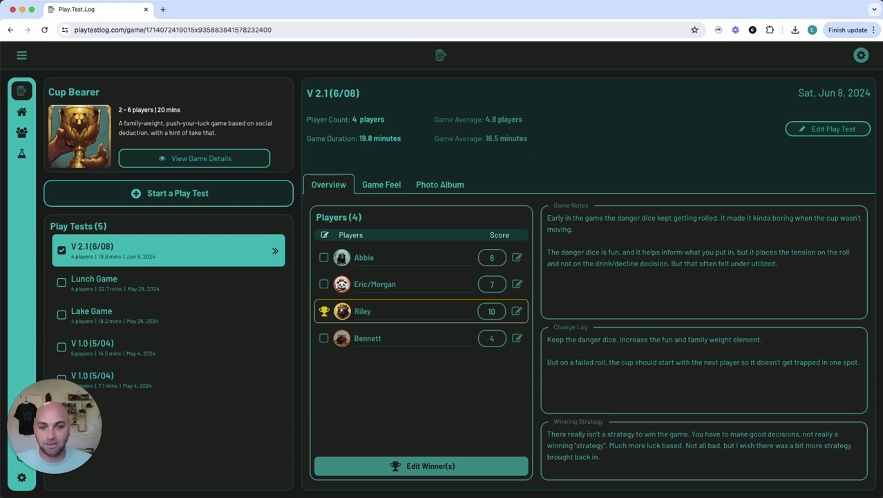
left_click(423, 469)
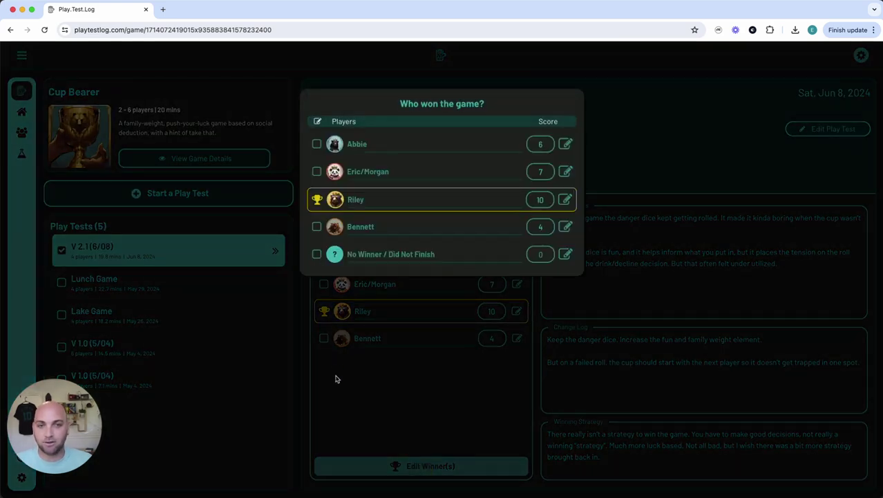
left_click(447, 410)
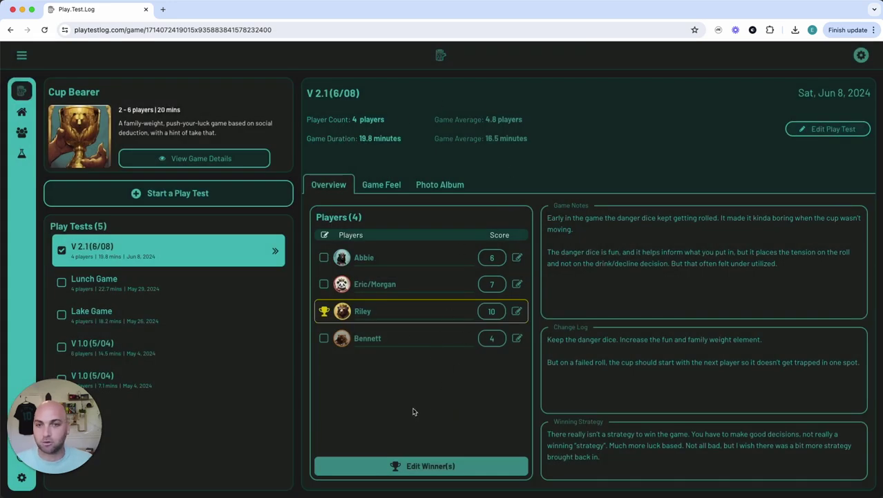
Open Cup Bearer's game details by way of the games home page and examine its average player count
left_click(241, 159)
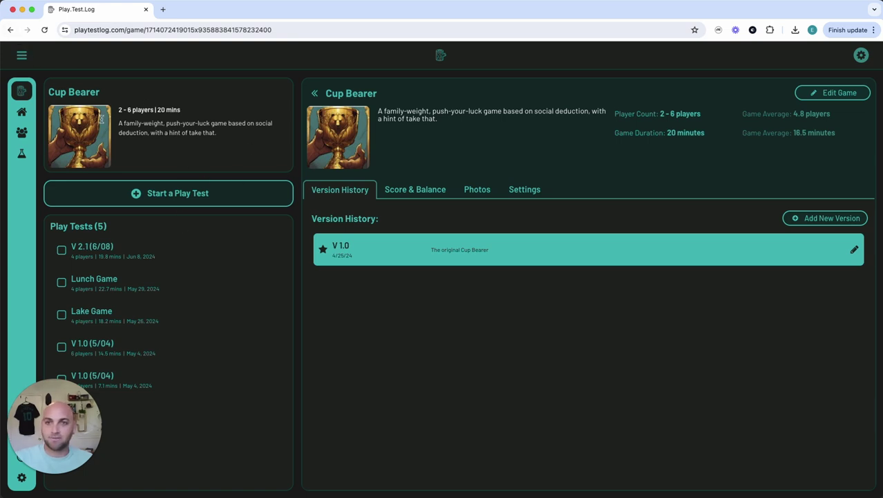
left_click(170, 153)
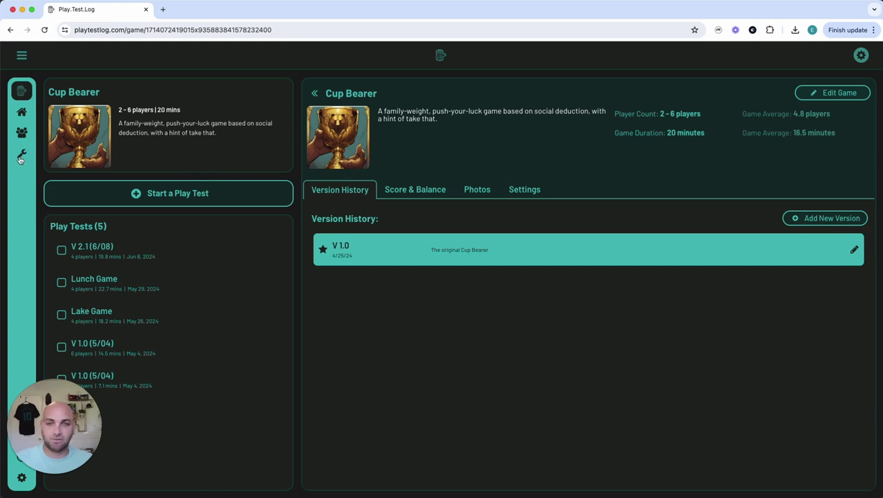
left_click(22, 55)
left_click(46, 110)
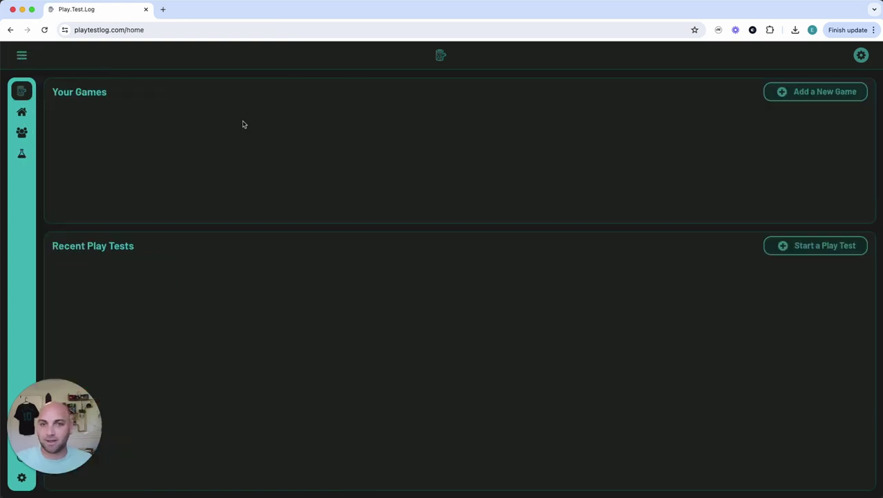
left_click(121, 168)
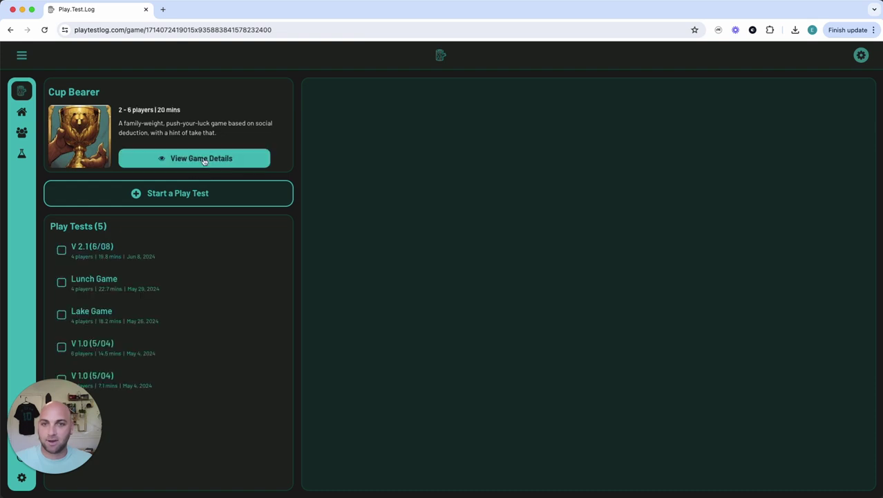
left_click(213, 159)
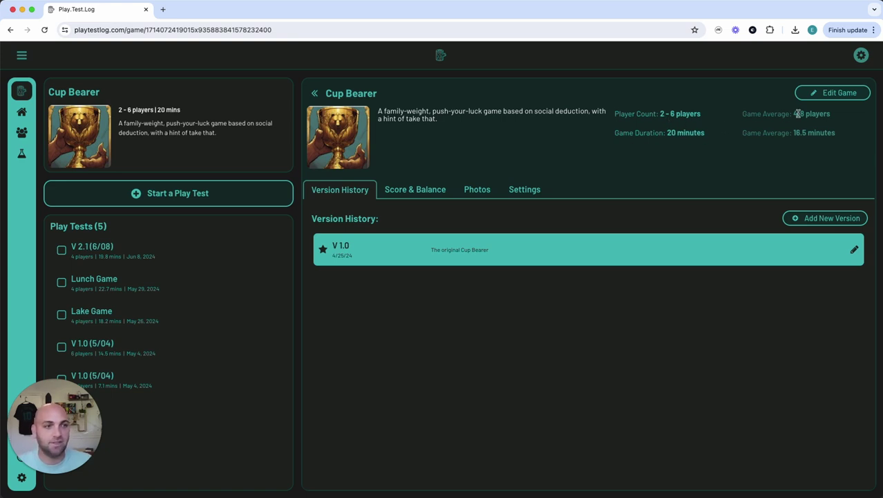
left_click_drag(752, 114, 772, 161)
left_click(772, 161)
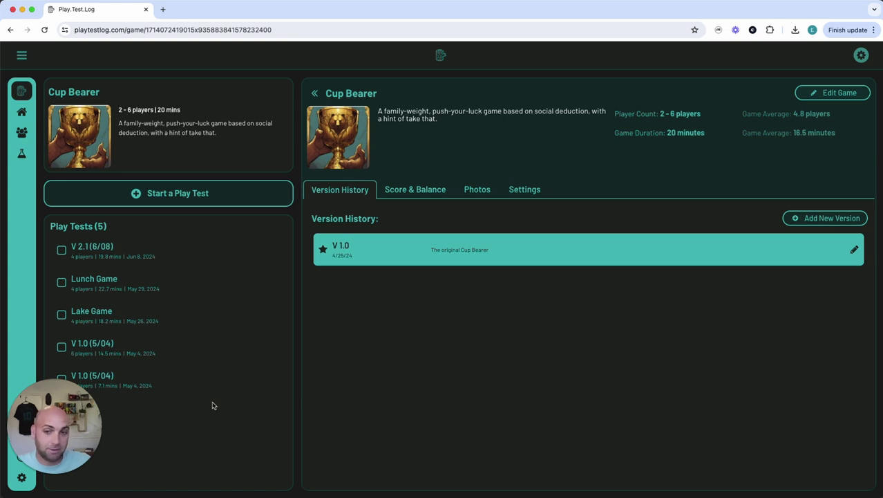
Review Cup Bearer's Score & Balance, Photos and Settings sections and return to its version history
left_click(417, 190)
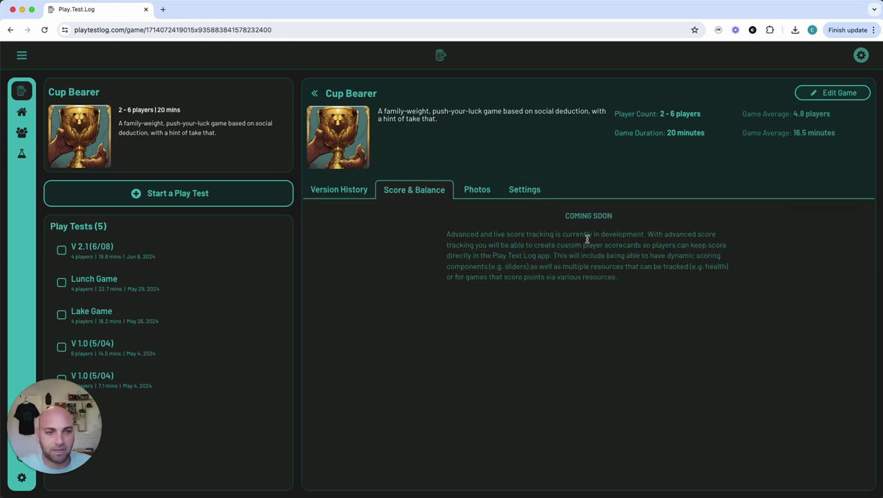
left_click(461, 190)
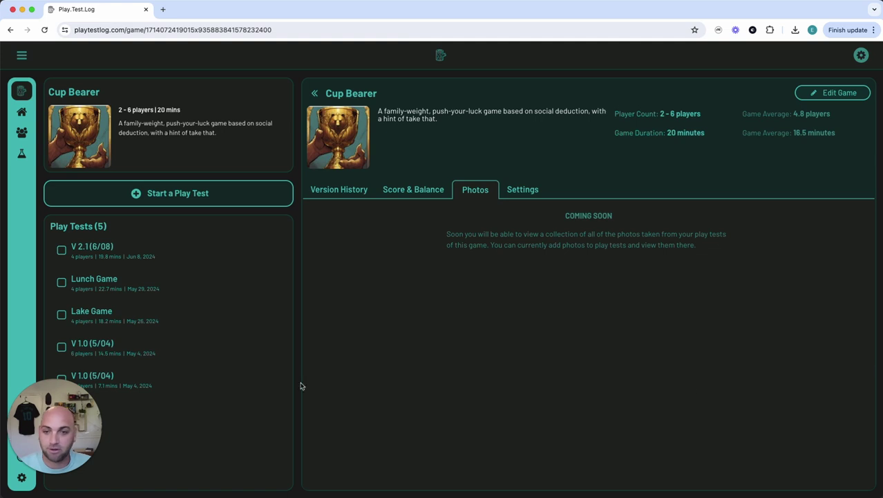
left_click(522, 192)
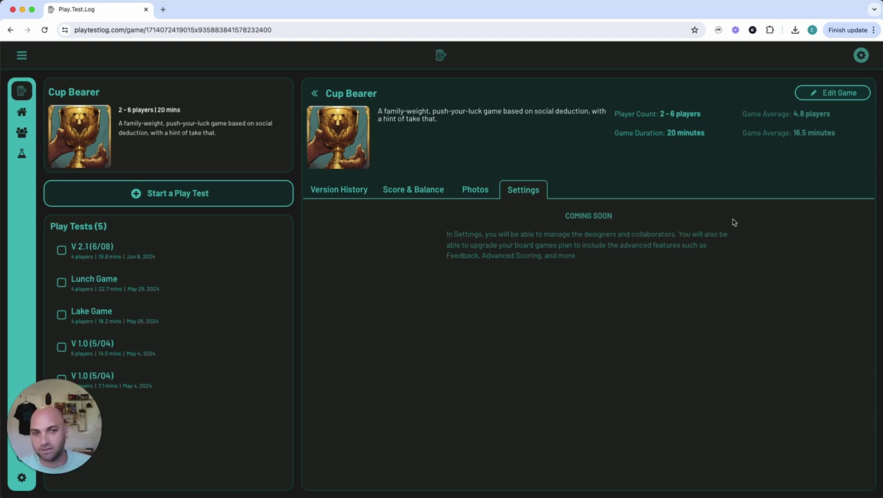
left_click(354, 193)
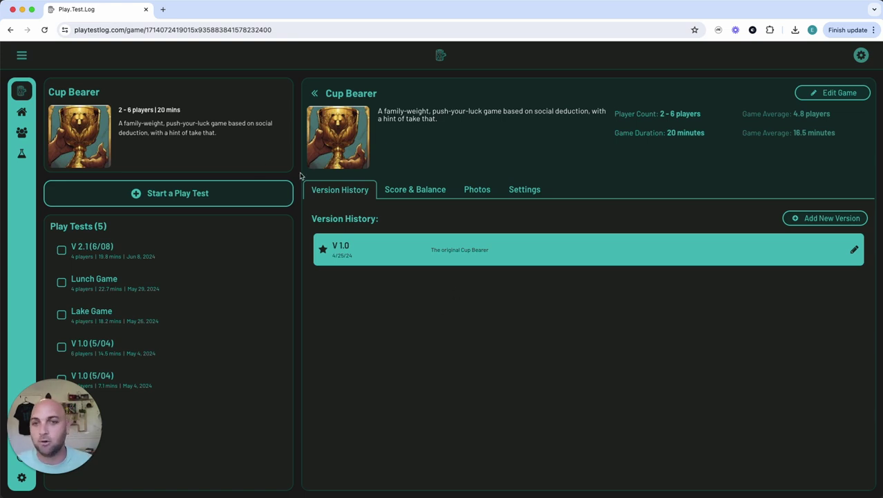
Start a new Cup Bearer play test for 4 players and show its advanced setup options
left_click(207, 199)
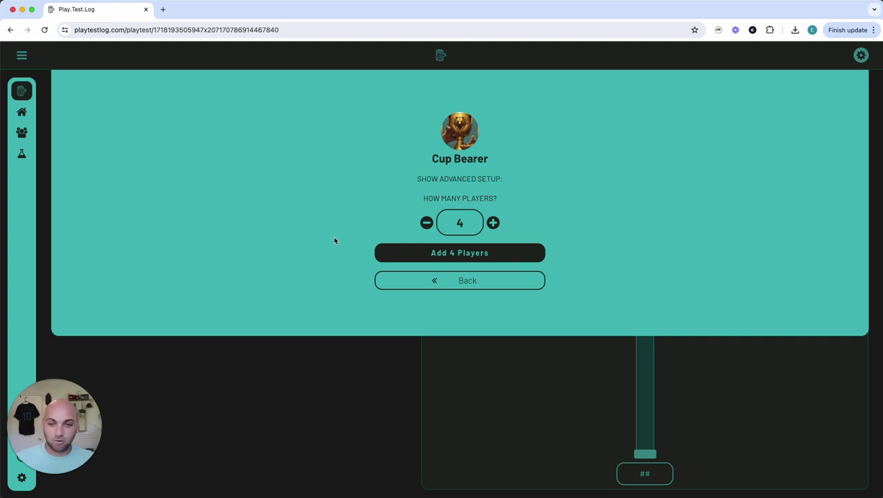
left_click(427, 222)
left_click(426, 221)
left_click(493, 222)
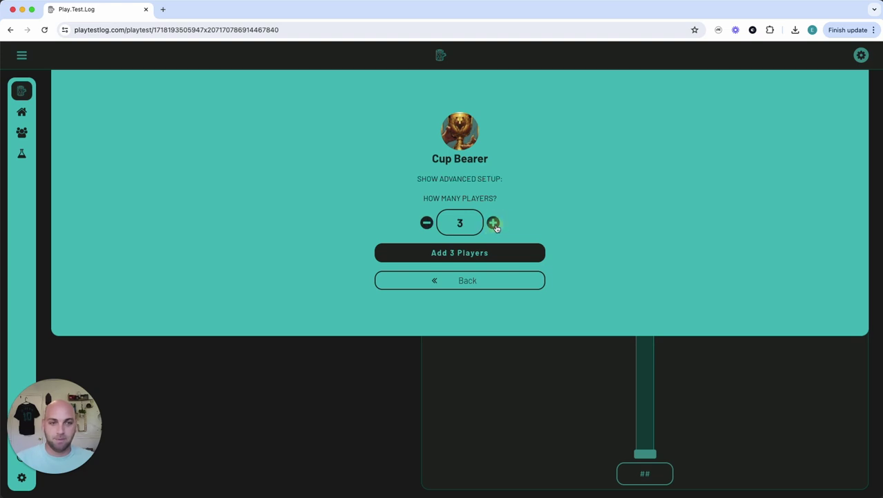
left_click(493, 223)
left_click(493, 223)
left_click(493, 223)
left_click(427, 222)
left_click(426, 222)
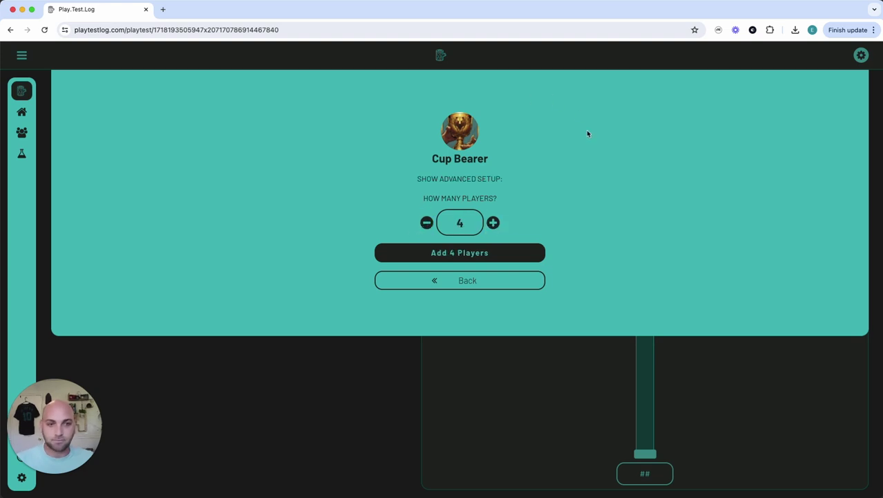
left_click(490, 181)
left_click(493, 175)
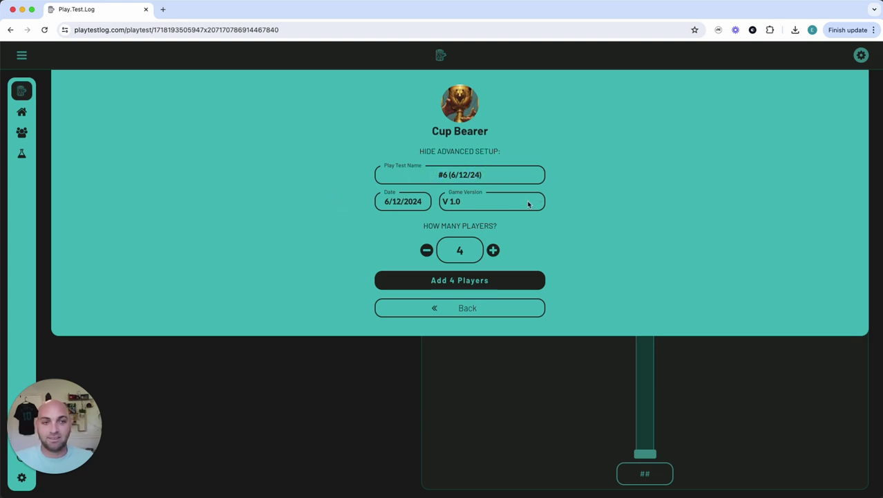
Review the play test's name and game version, hide the advanced setup, and add the 4 players
left_click(491, 200)
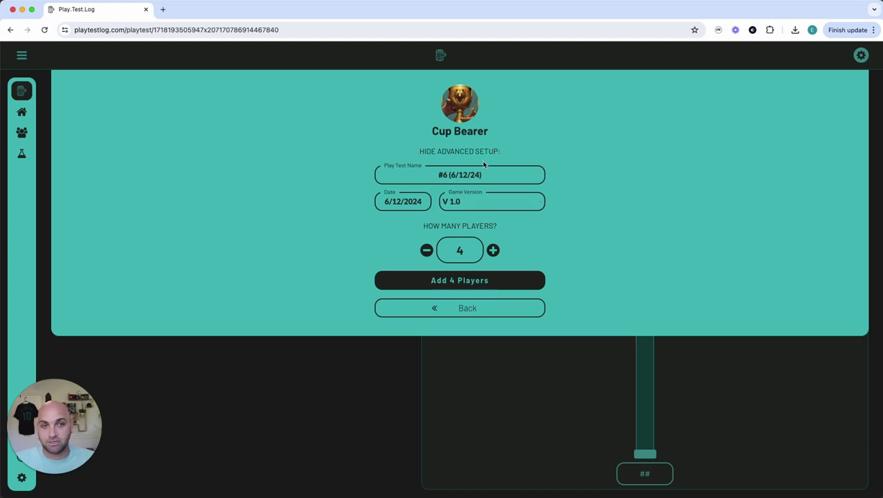
left_click(462, 176)
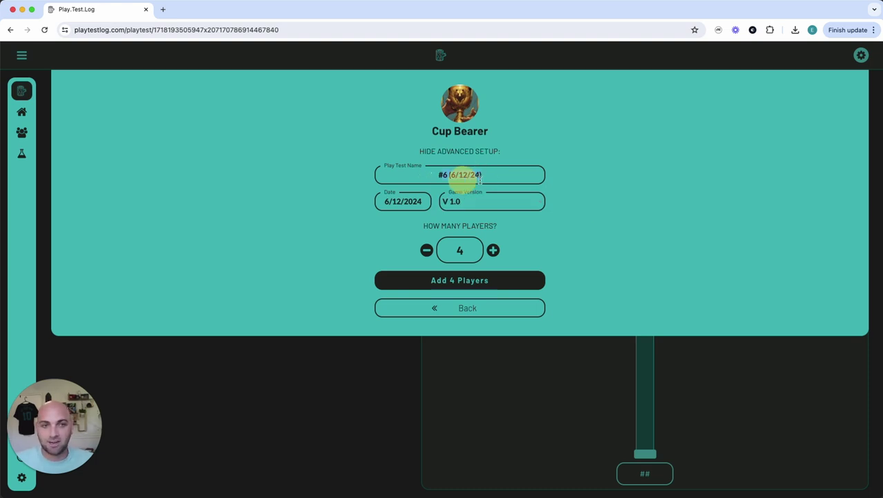
left_click(605, 183)
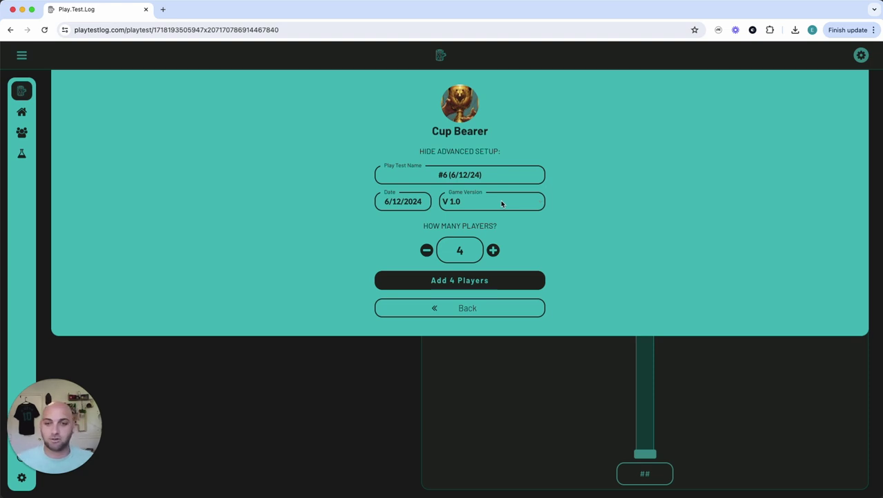
left_click(456, 152)
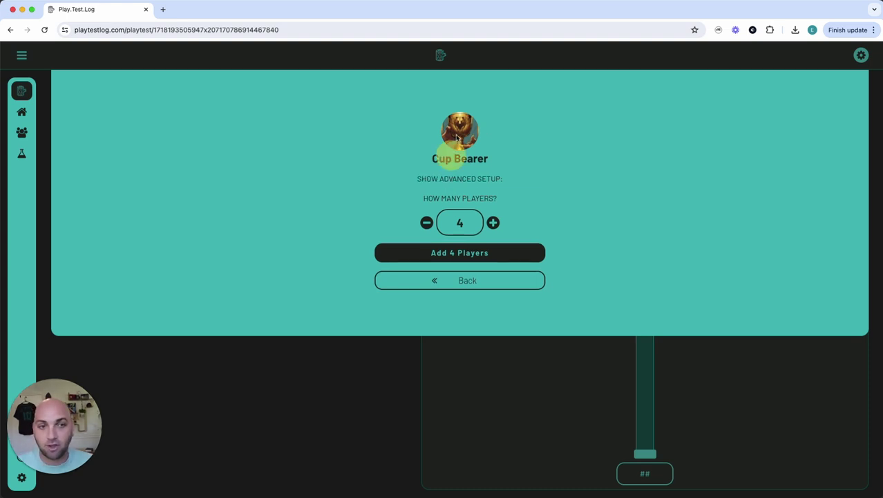
left_click(447, 252)
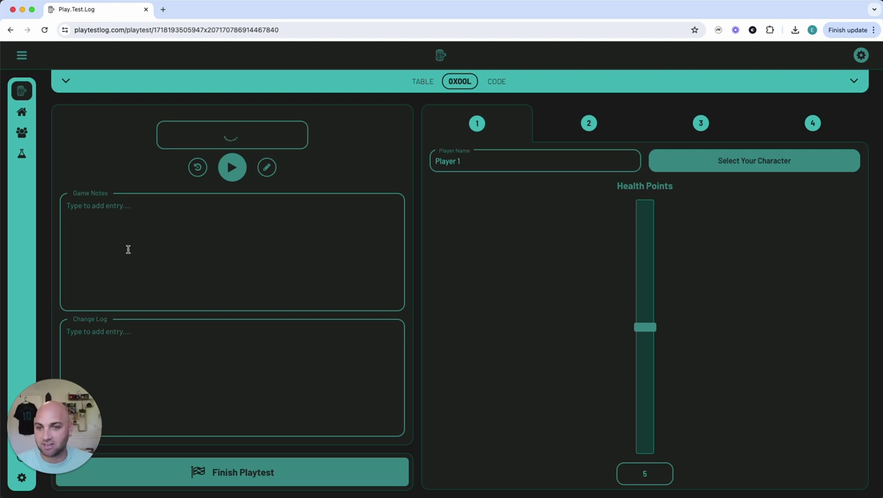
Examine the Game Notes and Change Log entry areas of the running play test
left_click(135, 226)
left_click(159, 370)
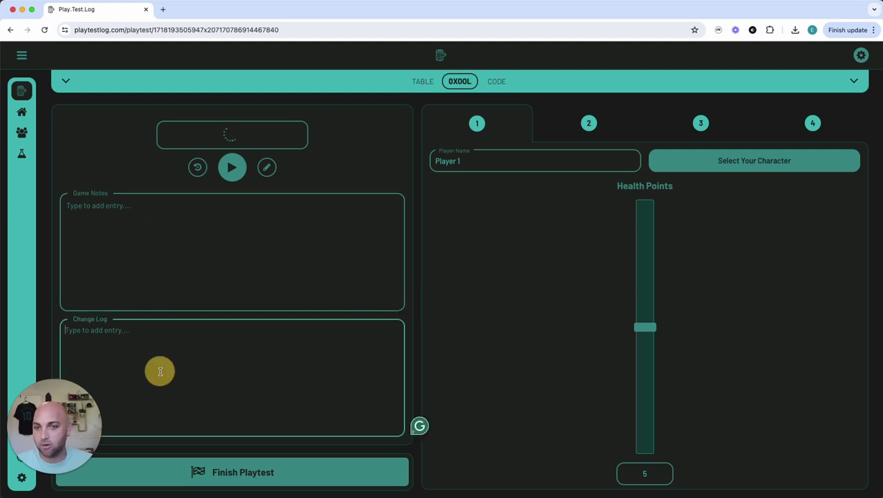
left_click(167, 243)
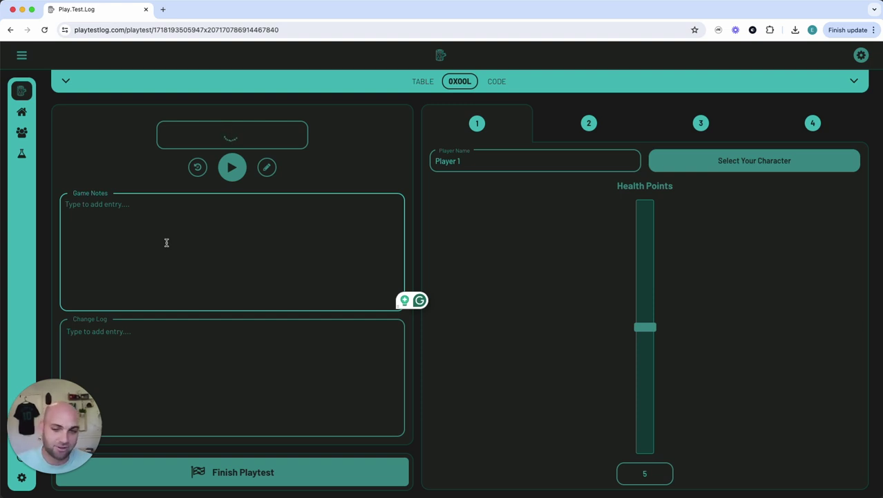
left_click(199, 353)
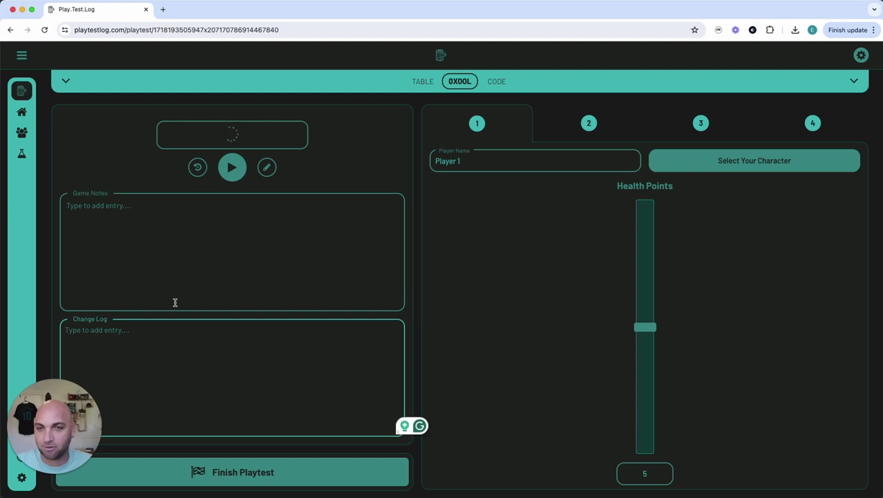
left_click(177, 227)
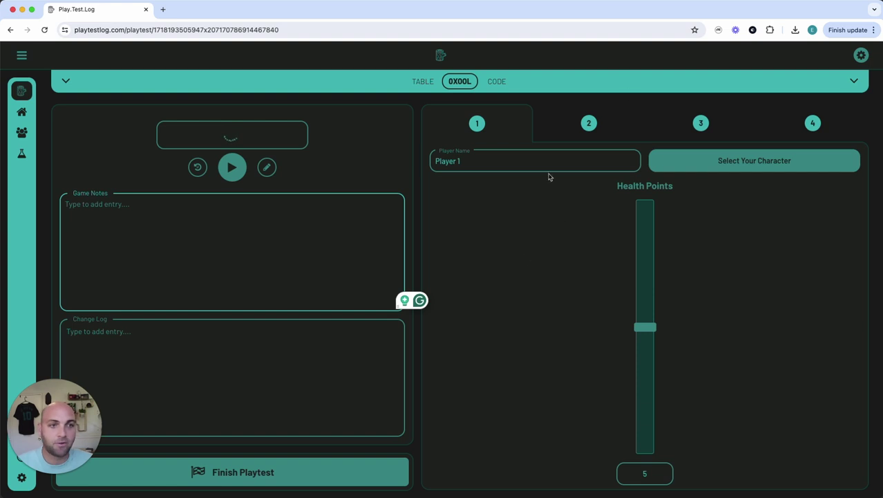
left_click(405, 151)
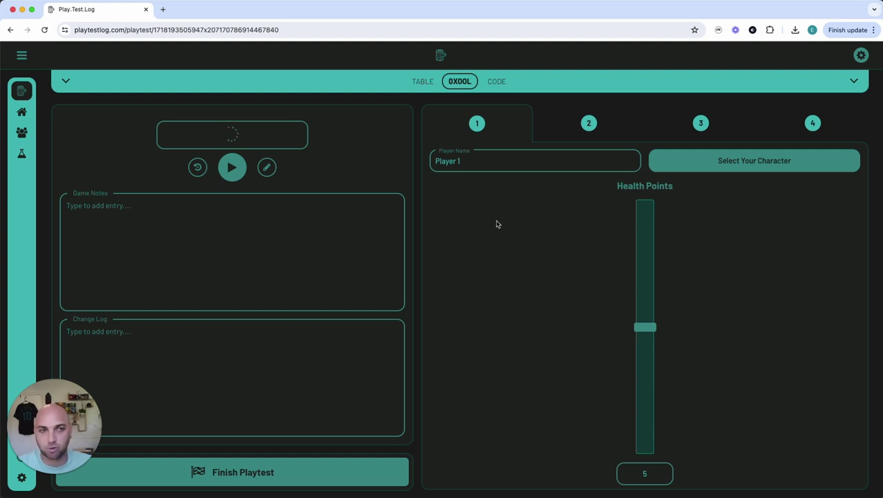
Go through the players to Player 4 and replace the default player name with the person's first name
left_click(588, 123)
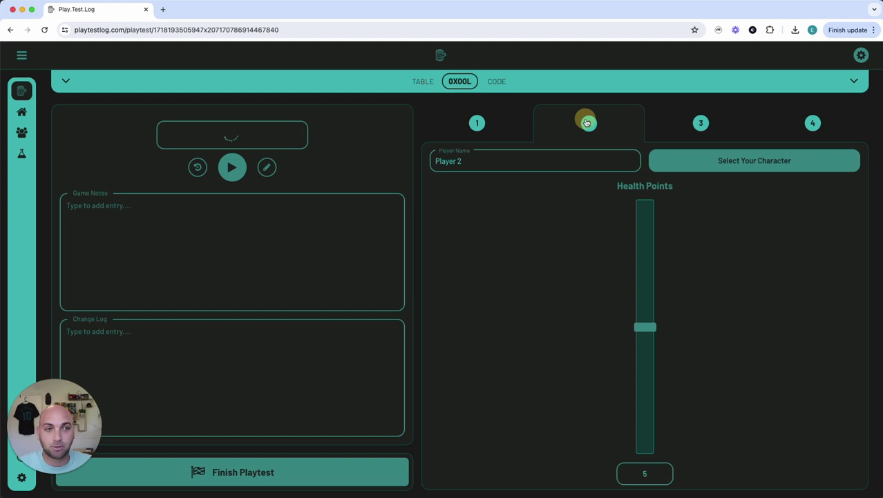
left_click(671, 124)
left_click(772, 136)
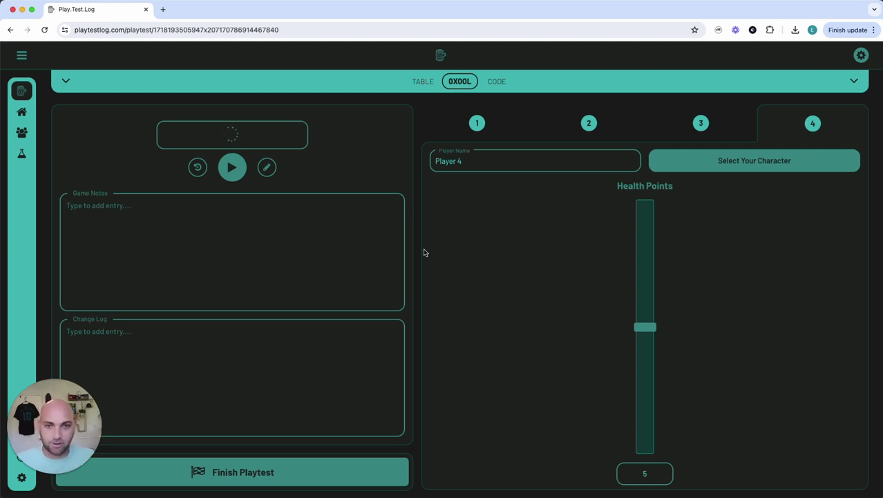
left_click(278, 238)
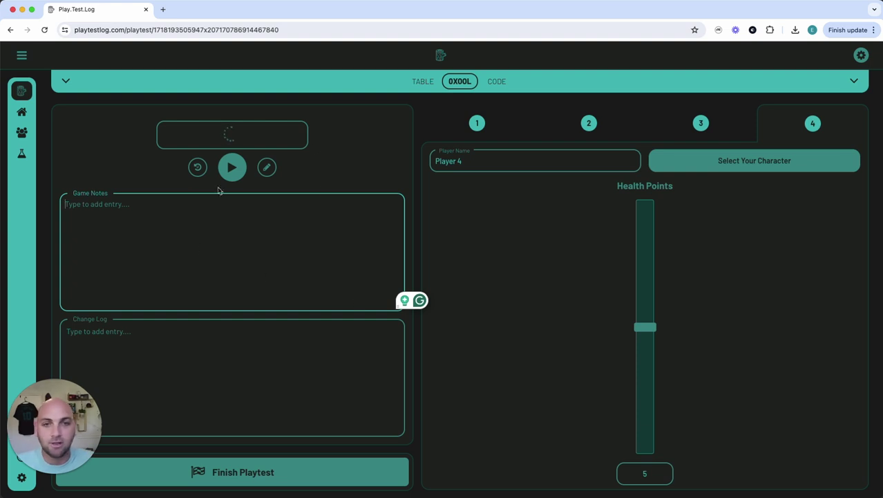
left_click(499, 163)
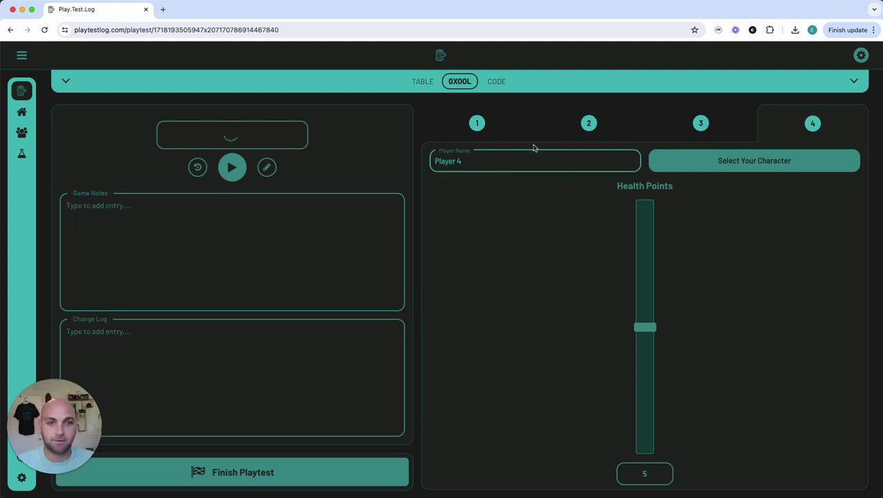
triple_click(492, 168)
type("Eric")
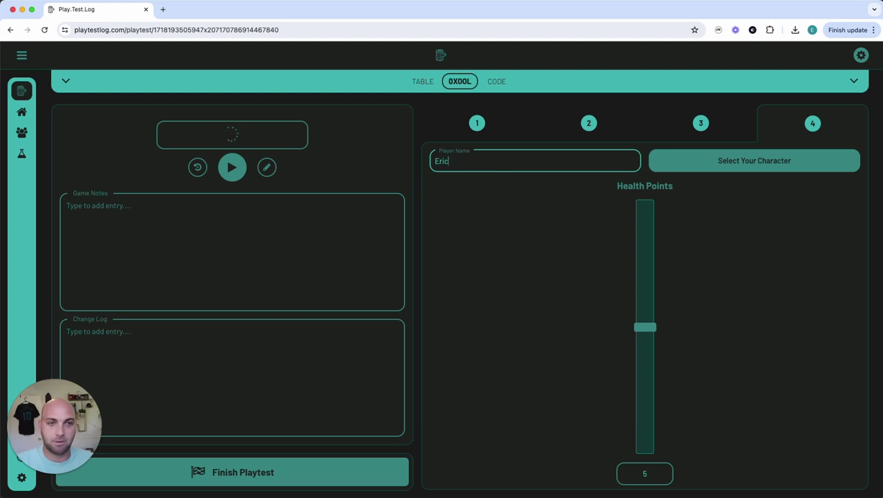
Assign HunYe as the fourth player's character
left_click(681, 166)
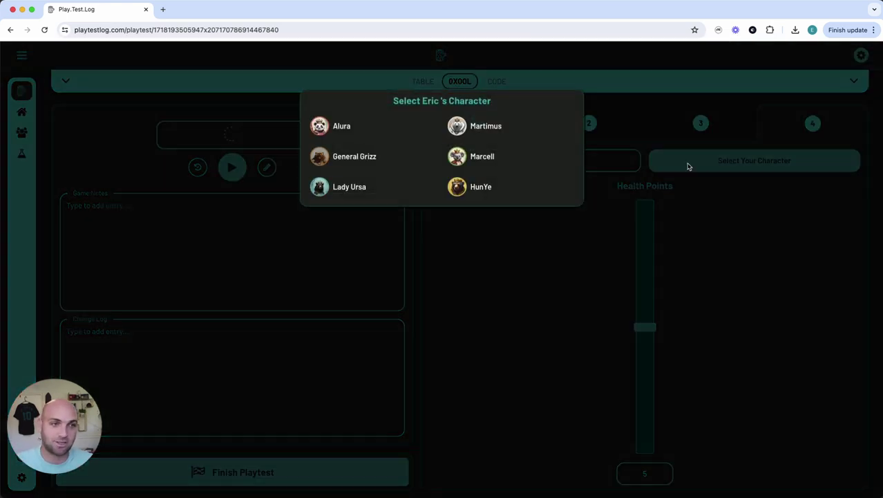
left_click(509, 187)
left_click(708, 138)
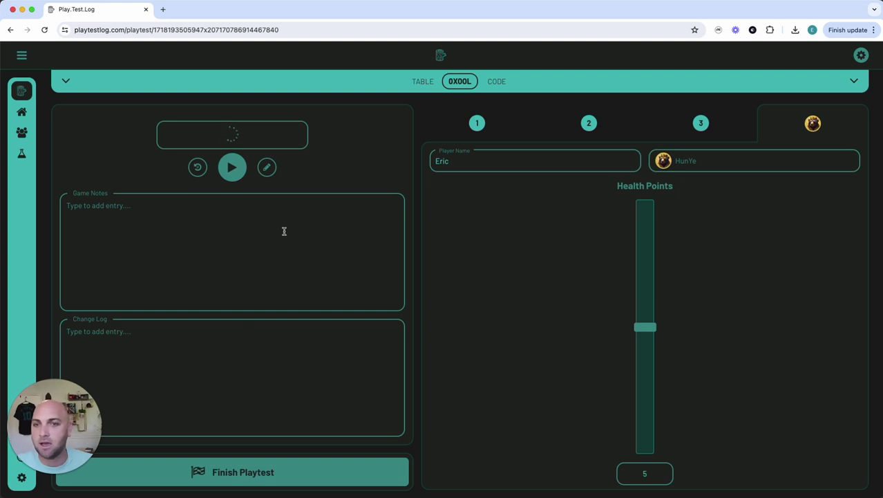
Try out the game timer by starting, pausing and resuming it, and reset it to zero
left_click(233, 167)
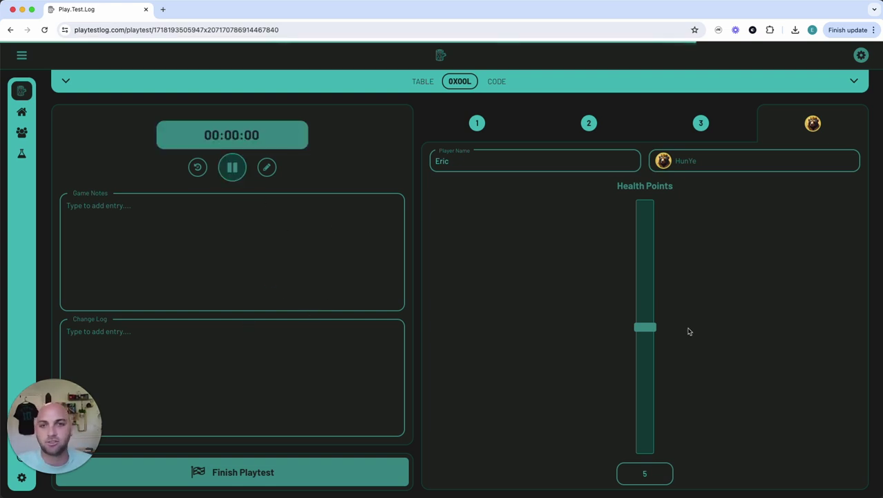
left_click(224, 169)
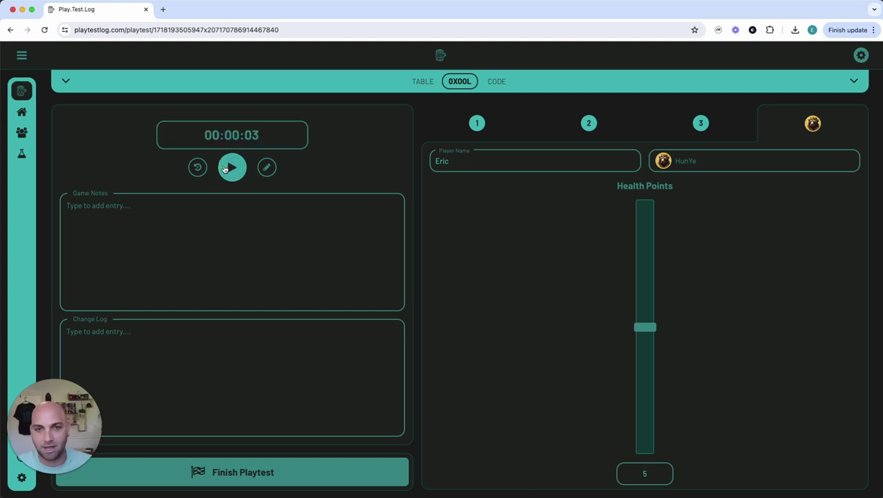
left_click(225, 168)
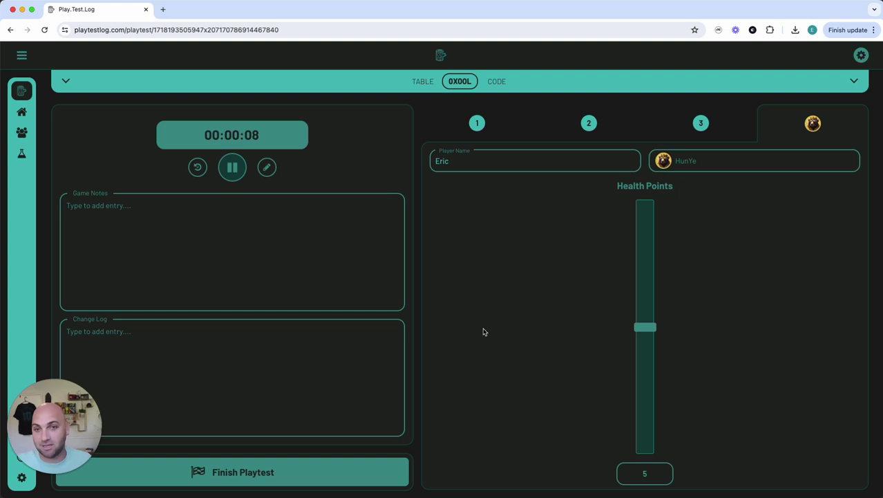
left_click(196, 170)
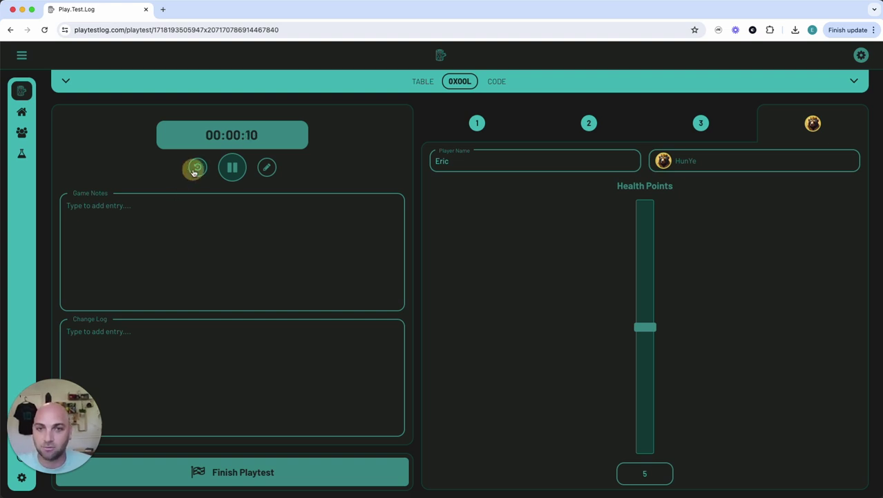
left_click(244, 167)
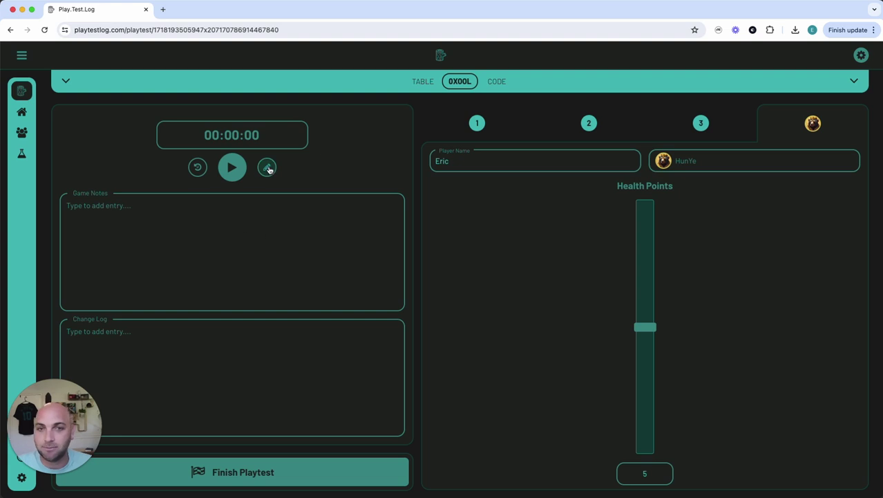
Set the game timer manually to 12 minutes 15 seconds, save it, and start it running
left_click(269, 168)
left_click(233, 134)
type("12")
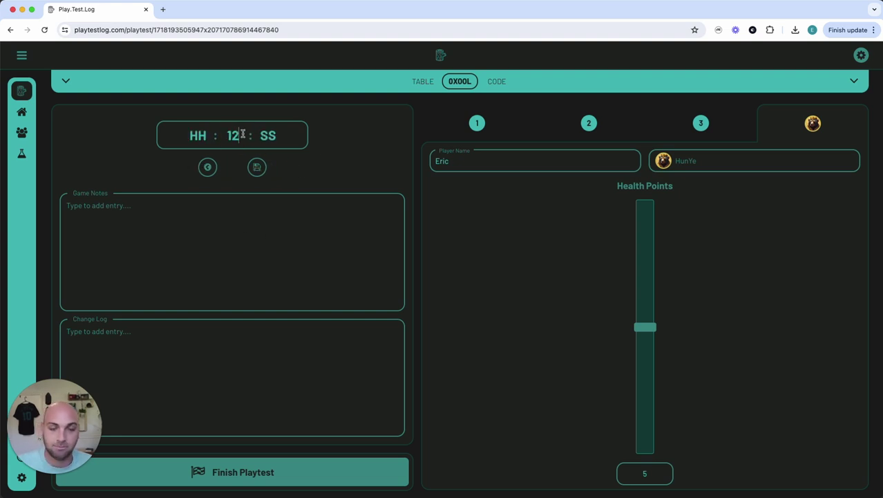
left_click(266, 136)
type("15")
left_click(254, 170)
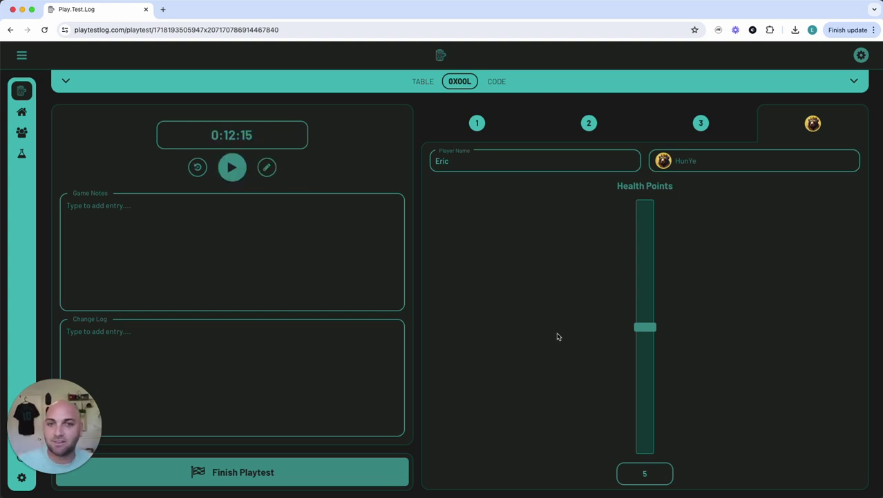
left_click(232, 168)
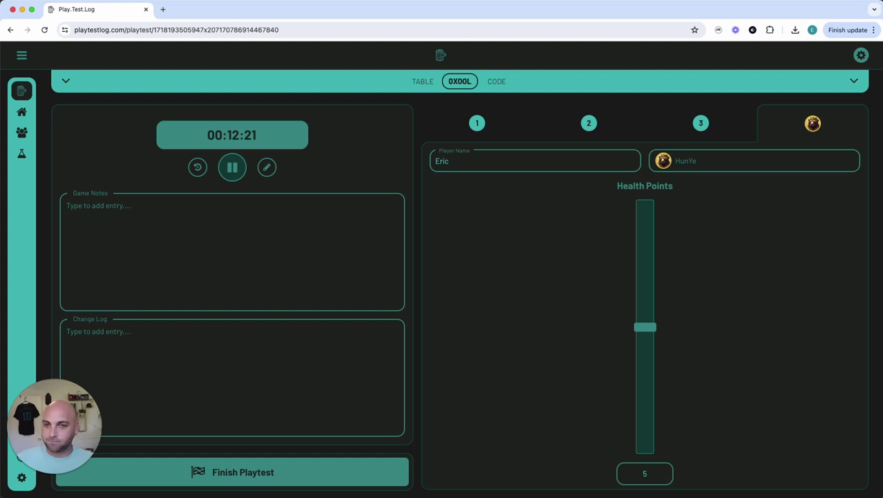
Enter a game note saying that the fourth player, by name, started with the cup, and finish the play test
left_click(180, 286)
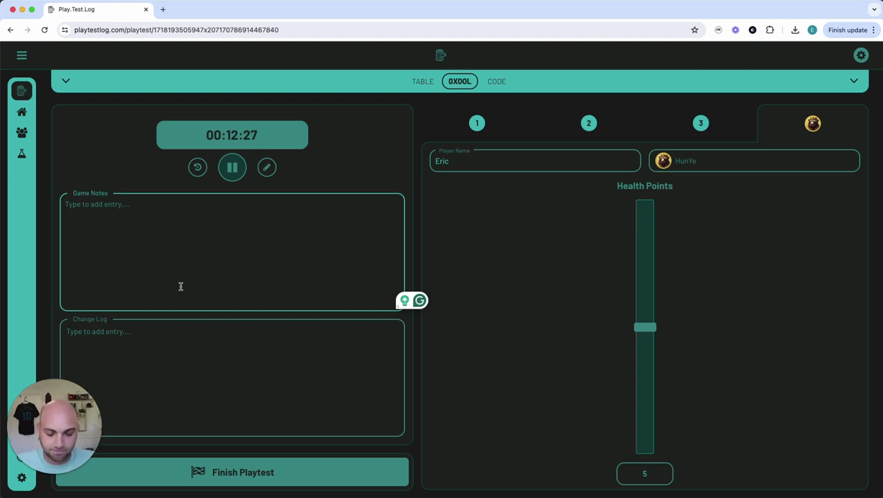
type("ER")
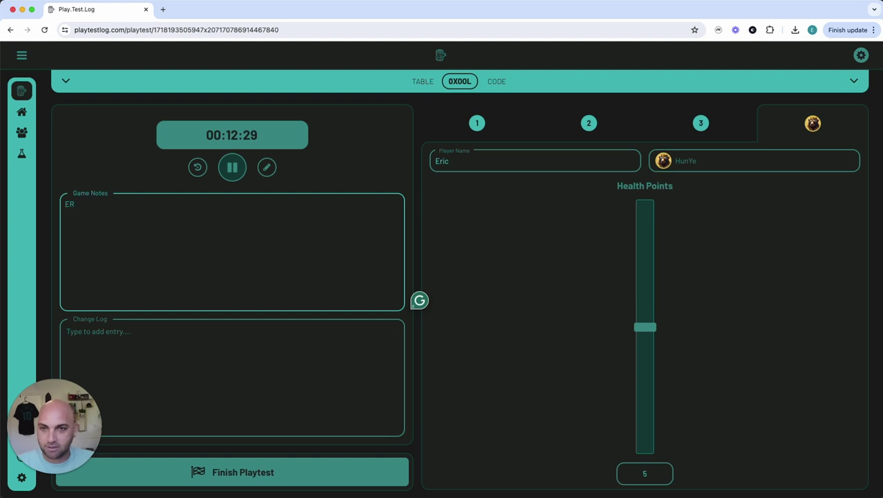
type("ic starte")
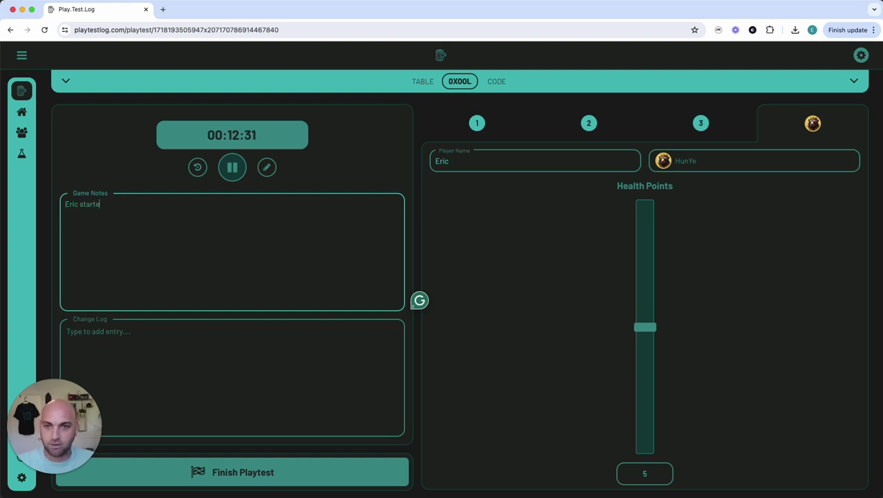
type("d with the ")
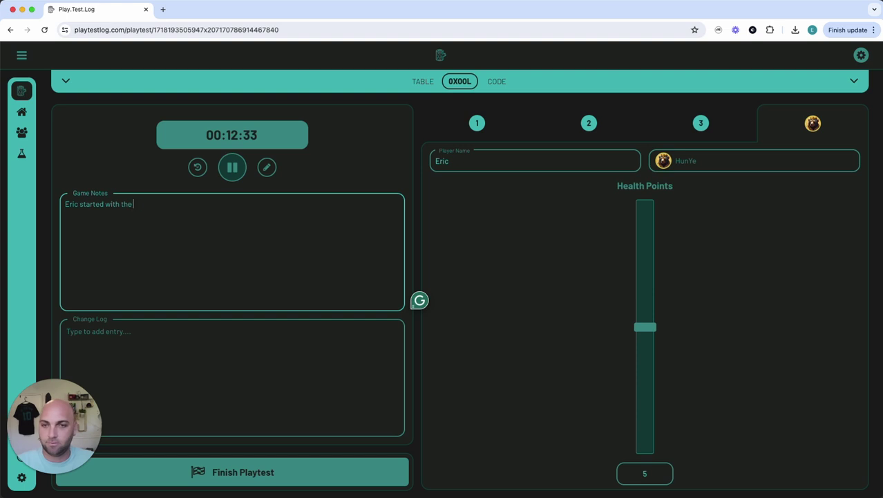
type("cup.")
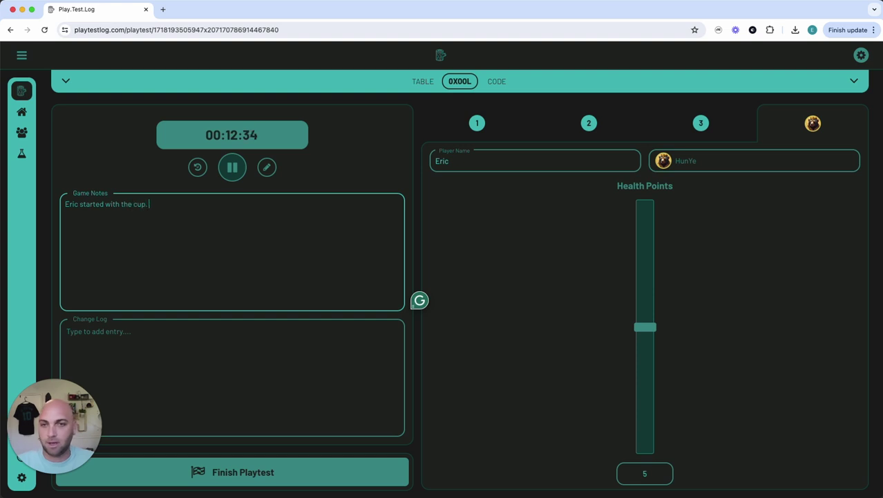
left_click(348, 478)
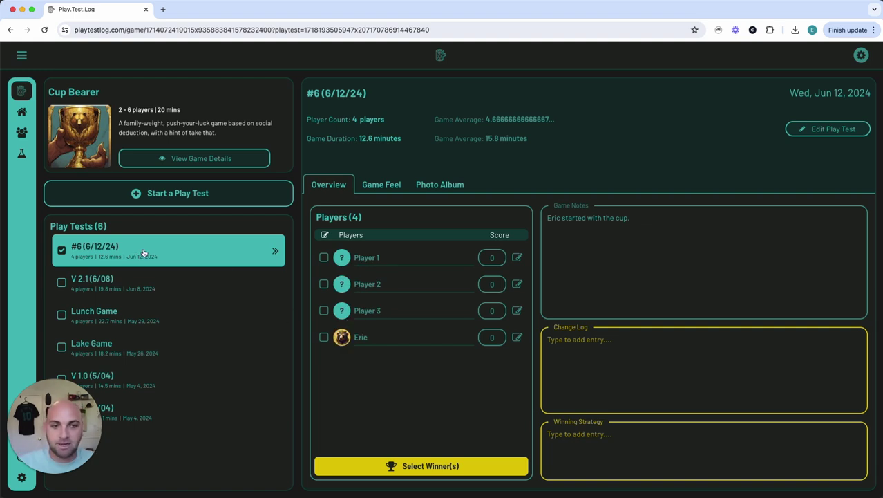
View the V 2.1 (6/08) play test and reopen Cup Bearer's #6 (6/12/24) by way of the games home page
left_click(102, 281)
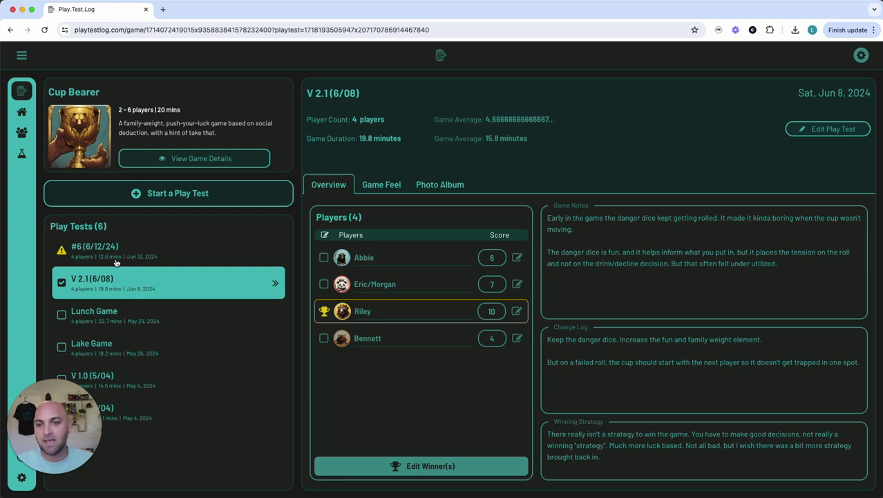
left_click(21, 112)
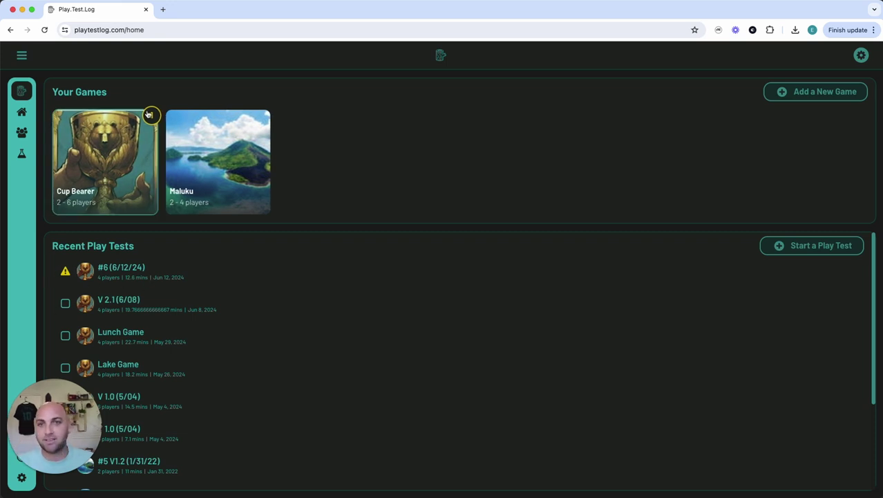
left_click(122, 180)
left_click(109, 255)
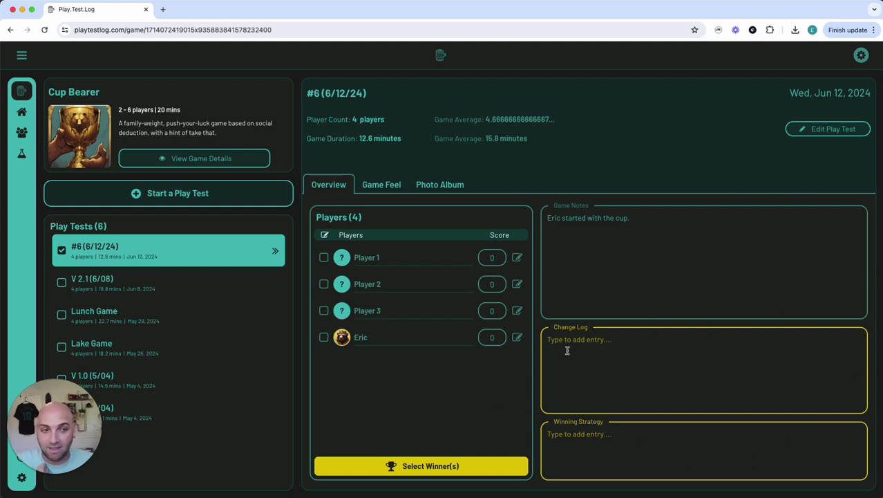
Enter "No changes this play test." in the change log of play test #6 (6/12/24)
left_click(594, 382)
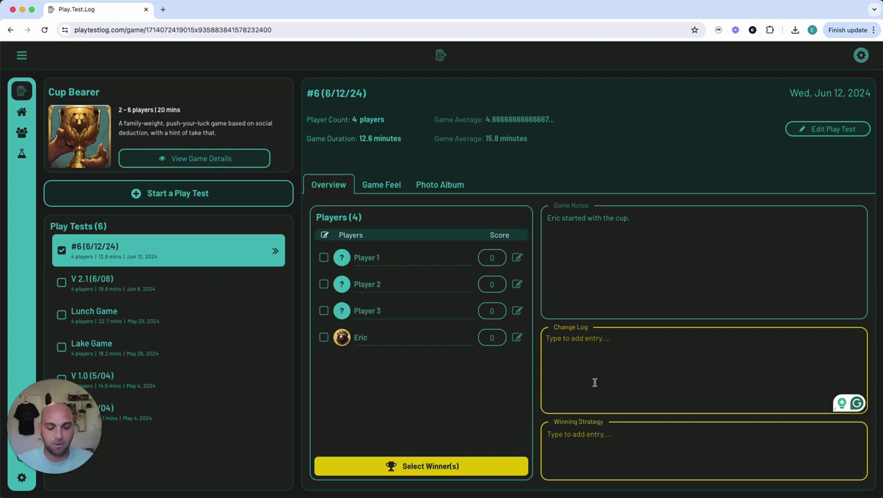
type("No changes.")
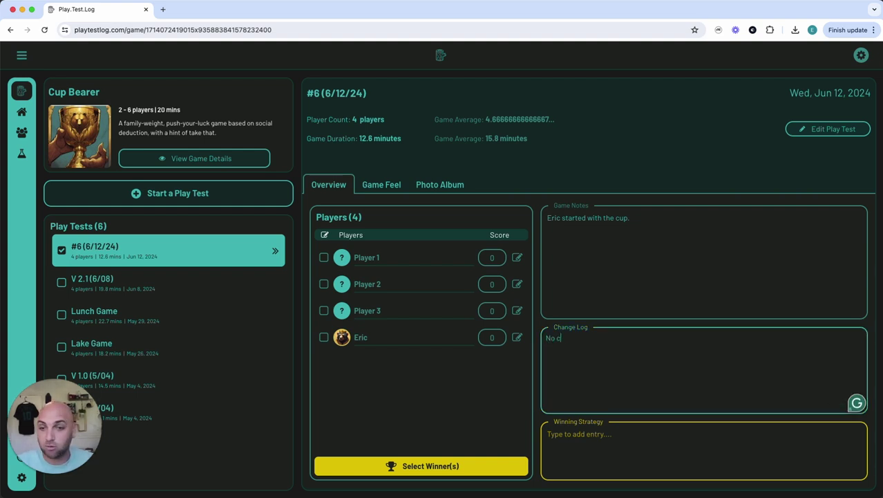
key("BackSpace")
key("BackSpace")
type("this playtest.")
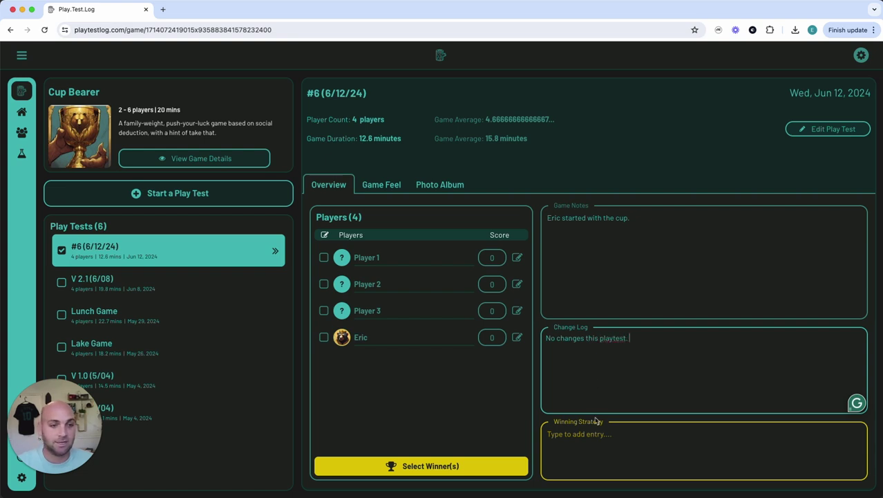
left_click(591, 455)
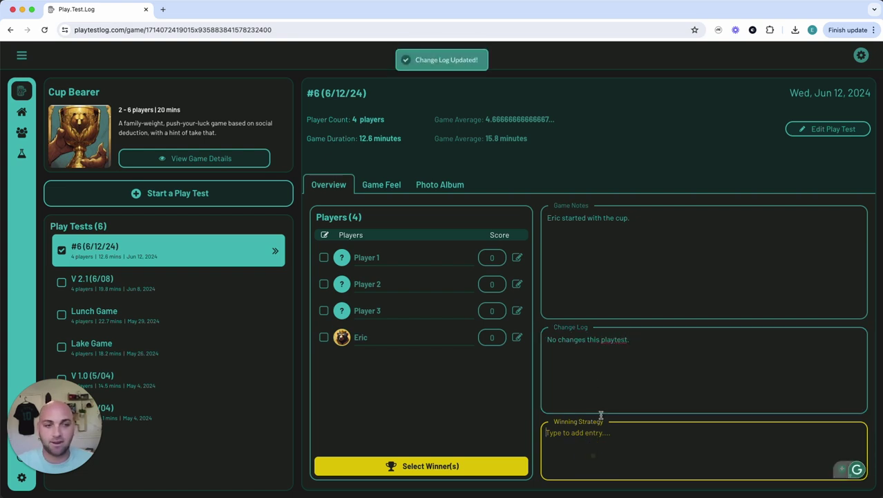
left_click(615, 333)
Enter "NA" as the winning strategy and save it
left_click(612, 446)
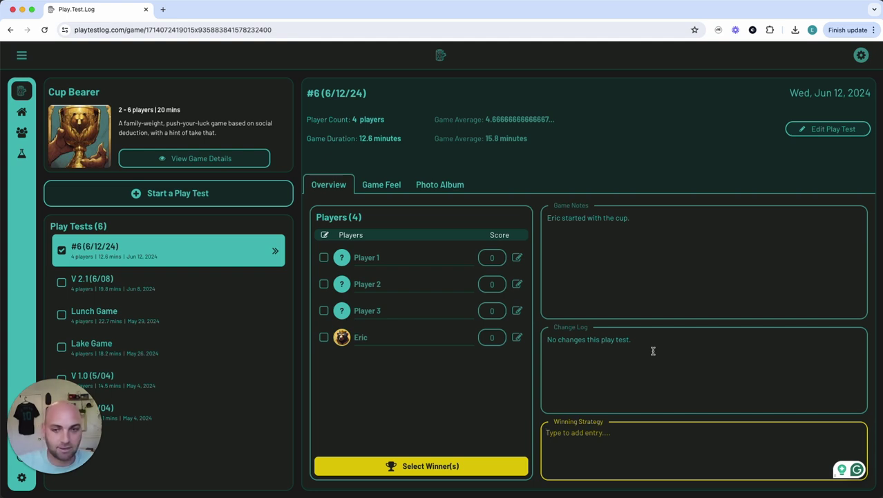
type("NA")
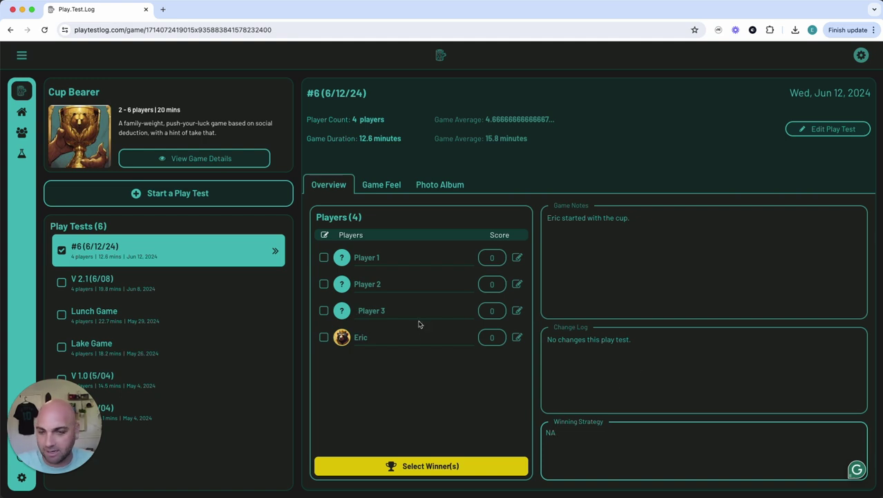
left_click(423, 399)
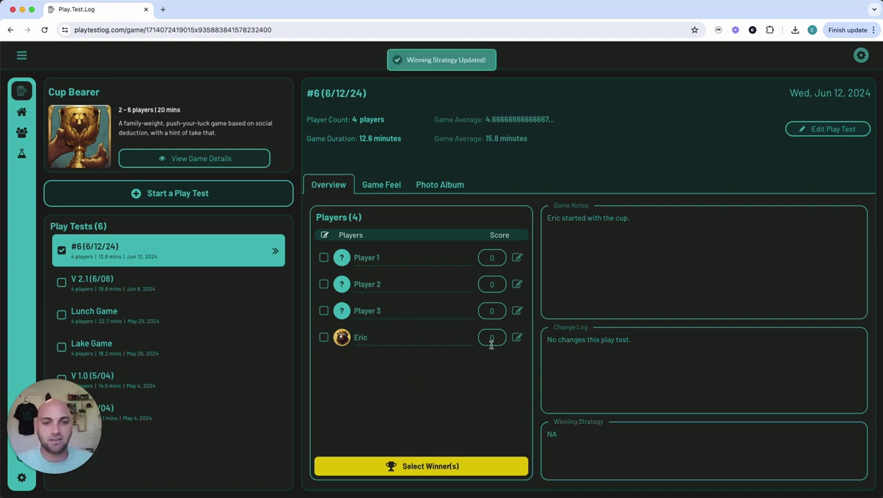
Set the scores to 7 for the fourth player, 5 for Player 3, 2 for Player 2 and 9 for Player 1
left_click_drag(493, 339, 471, 334)
type("7")
left_click(493, 311)
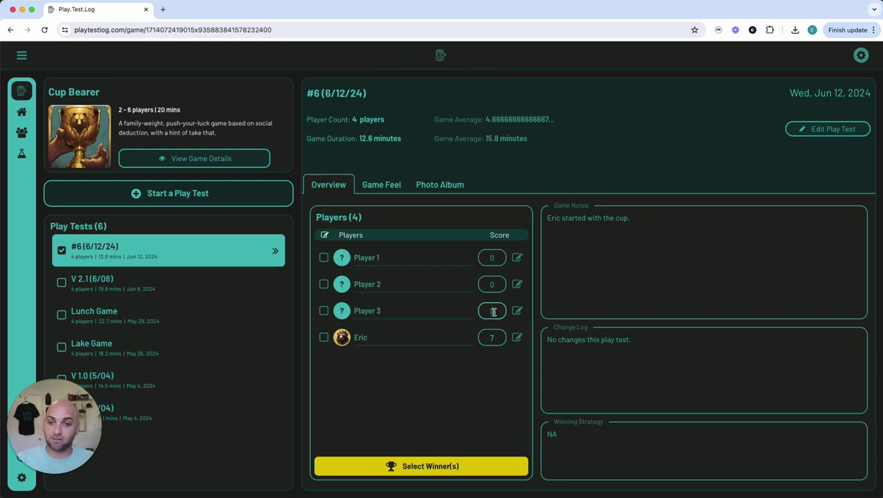
type("5")
left_click(493, 283)
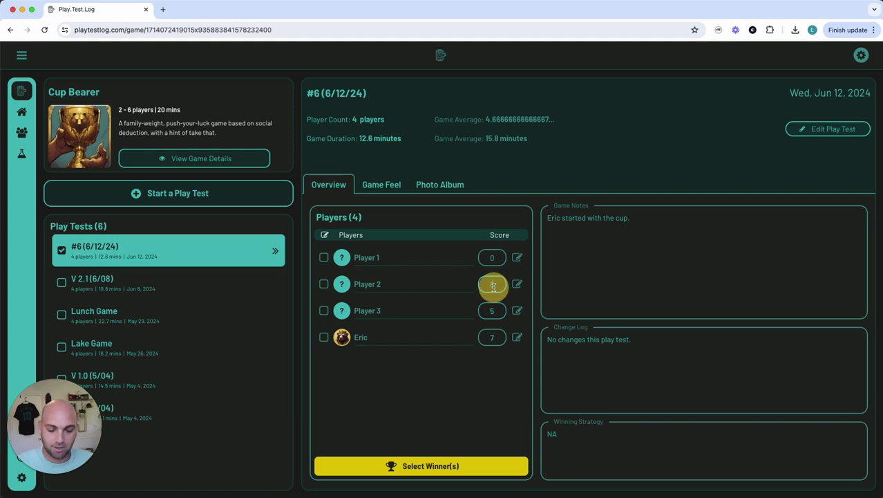
type("2")
left_click(495, 258)
type("9")
left_click(441, 393)
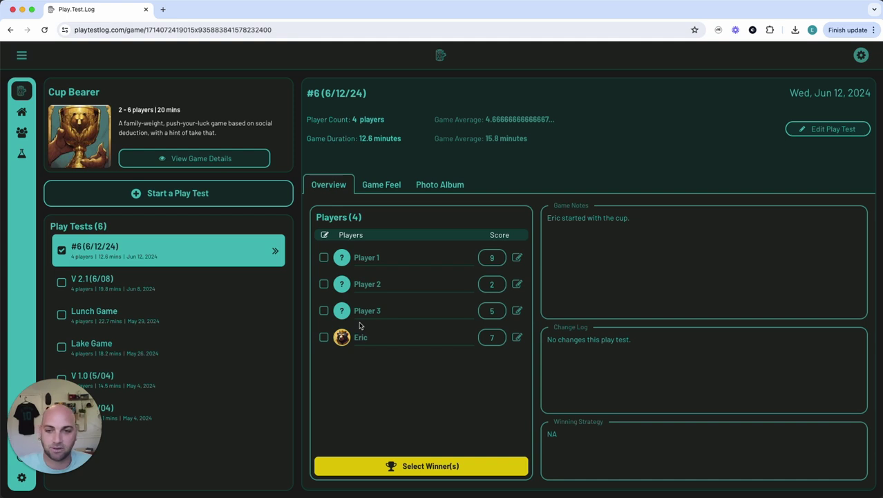
Select Player 1 as the winner of the play test and return to its overview
left_click(405, 466)
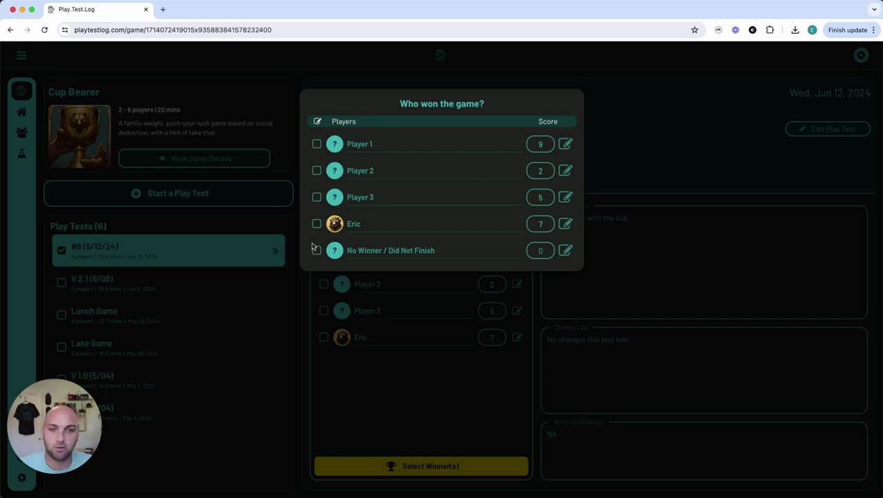
left_click(317, 144)
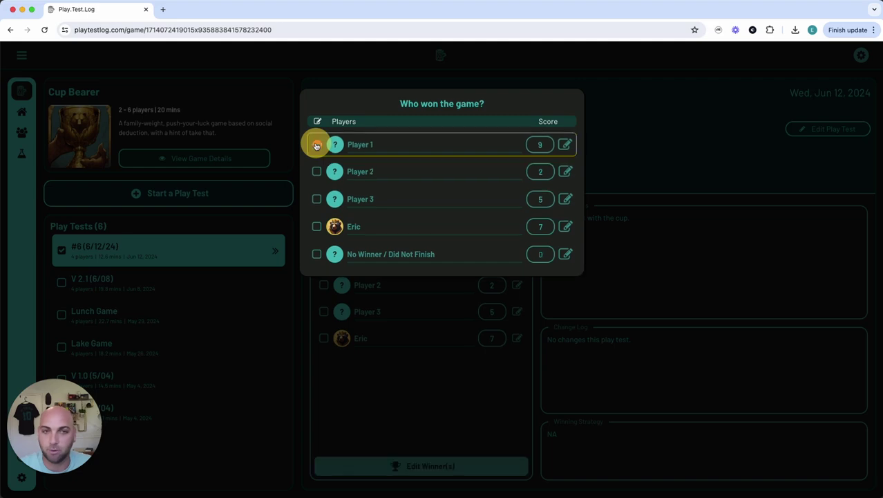
left_click(433, 411)
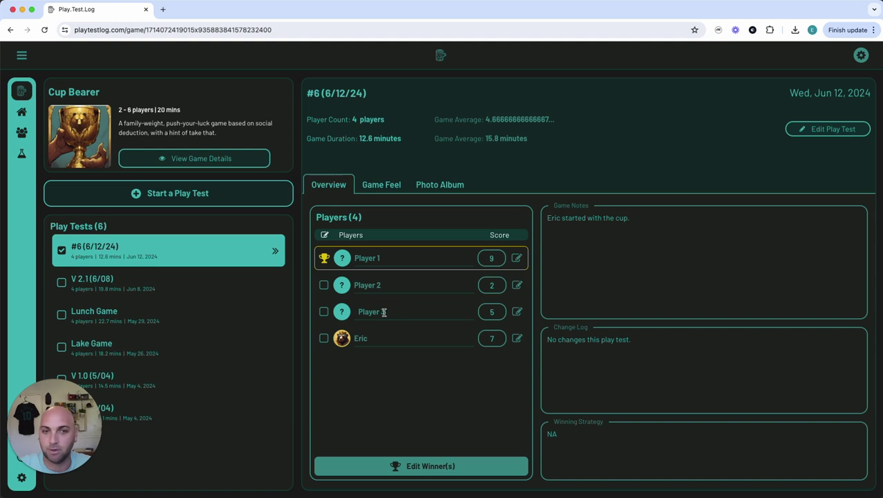
View the V 2.1 (6/08) and Lunch Game play tests for comparison and return to #6 (6/12/24)
left_click(170, 282)
left_click(165, 321)
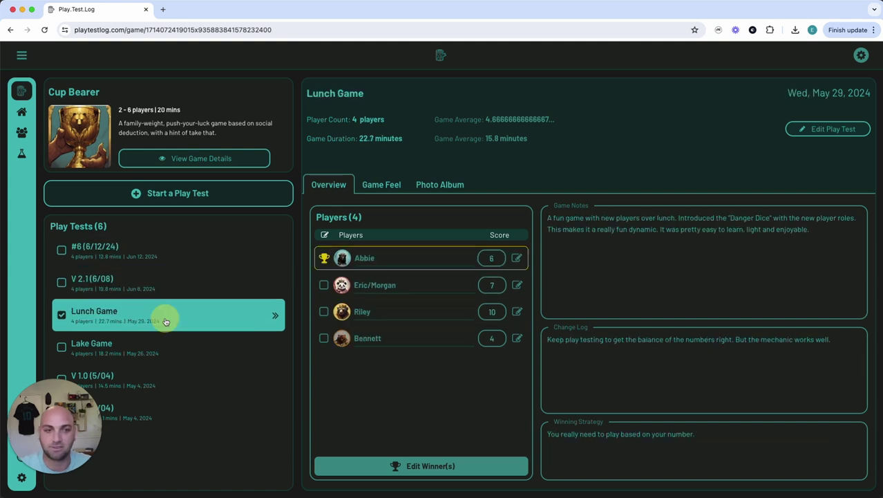
left_click(159, 283)
left_click(161, 253)
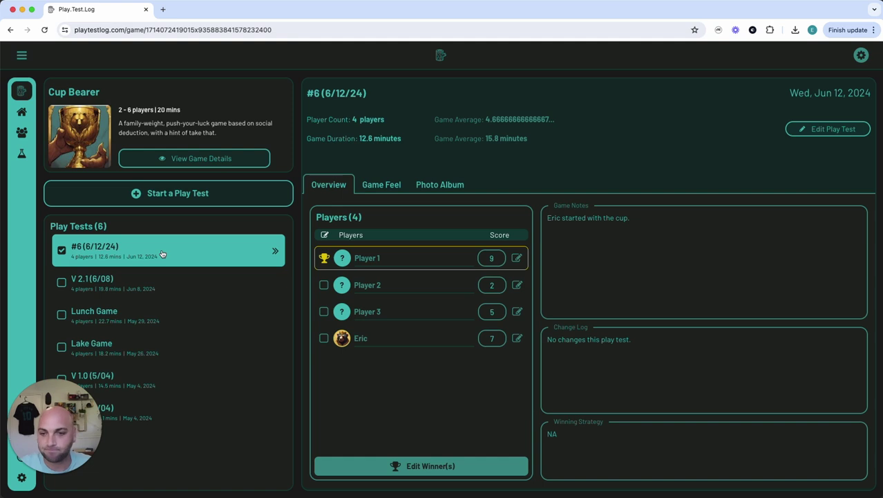